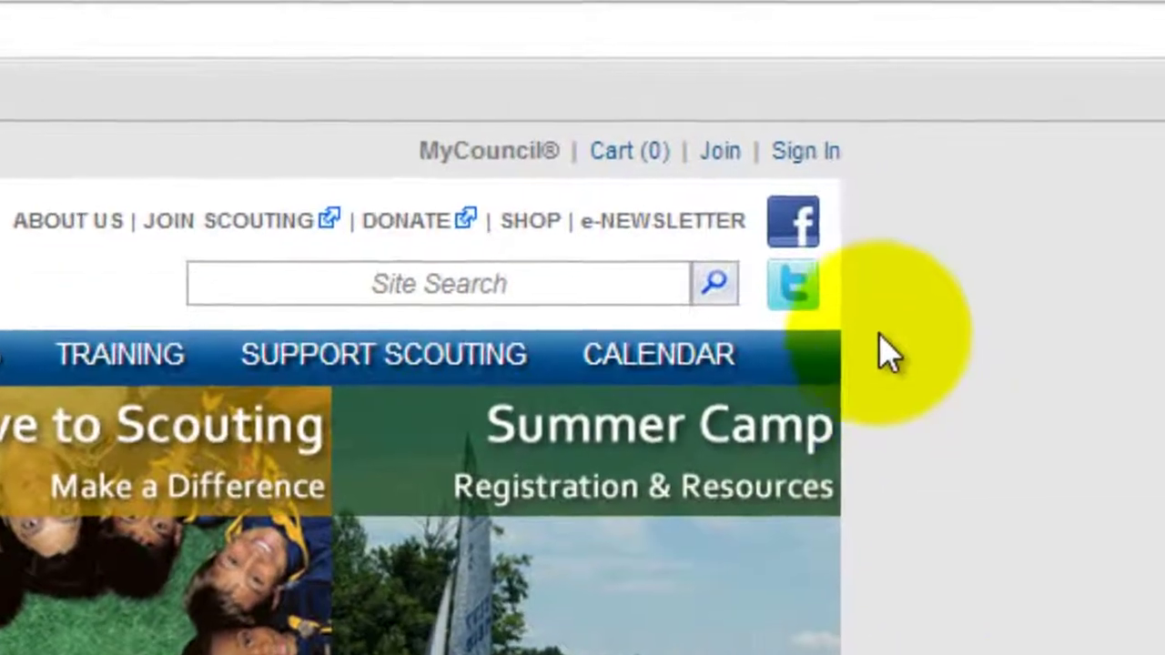
- Open the MyCouncil member sign-in page from the homepage header
click(823, 156)
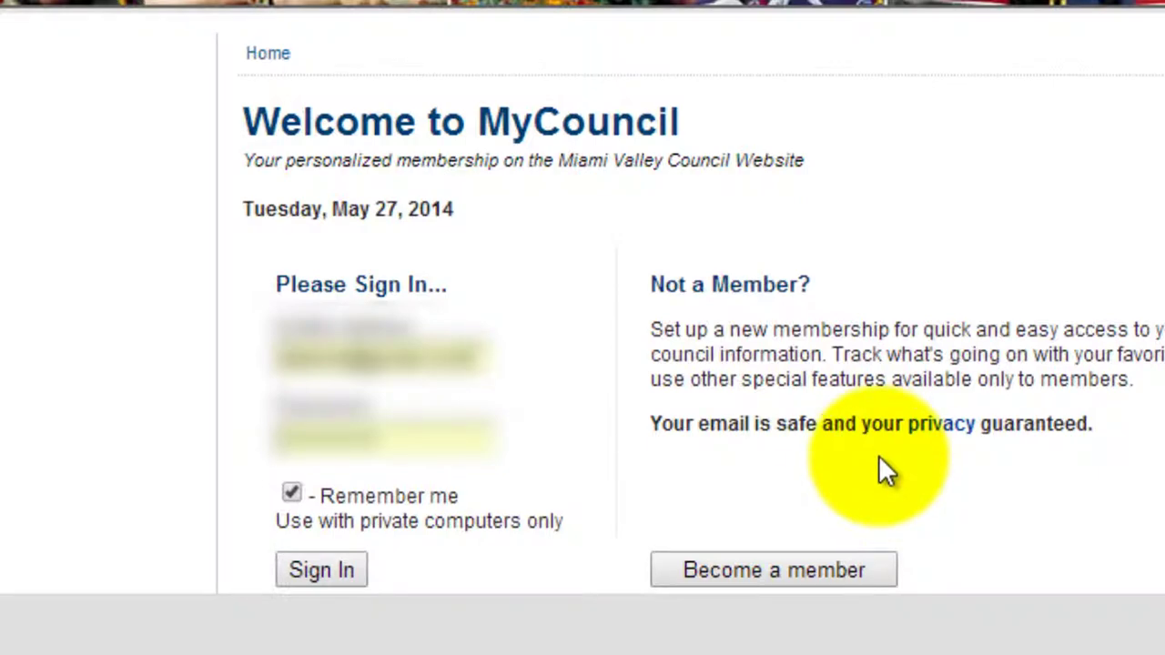
- Sign in to MyCouncil with the saved credentials
click(307, 582)
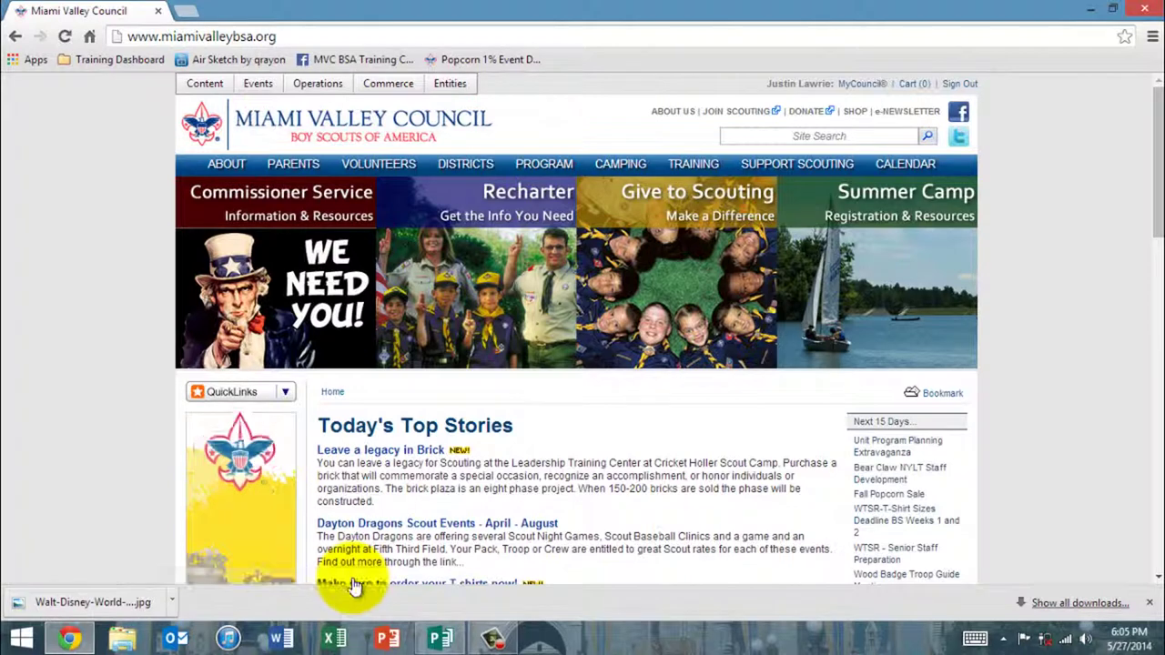
- Dismiss the downloads bar and go to Camping > Facility Reservations
click(1151, 604)
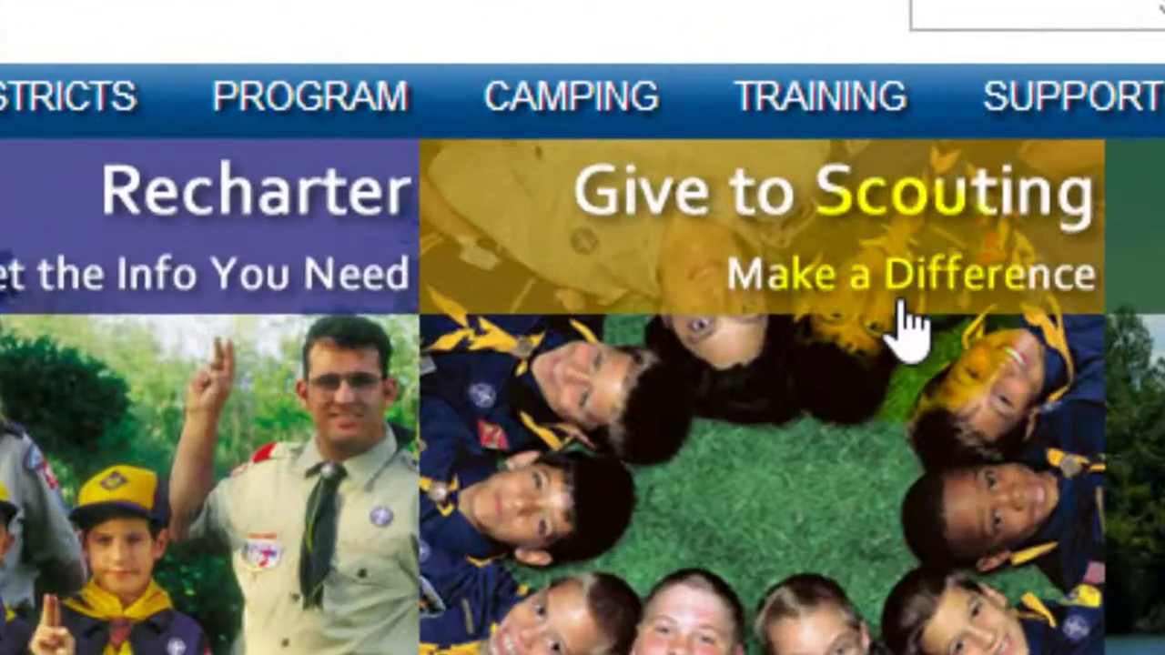
mouse_move(625, 176)
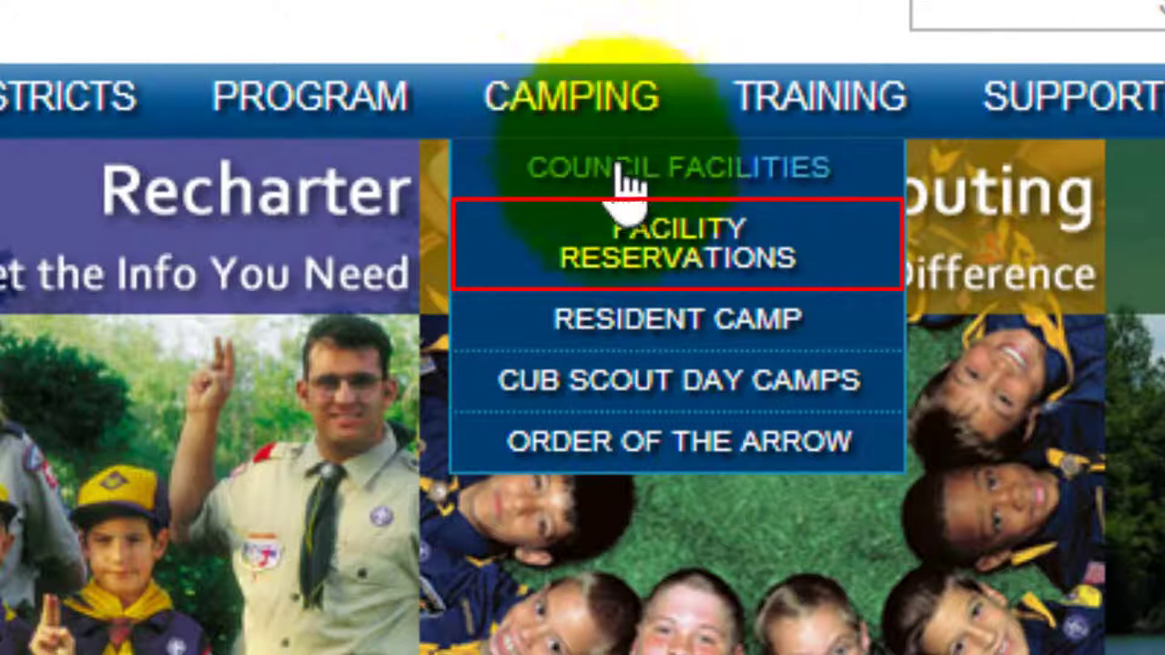
click(642, 255)
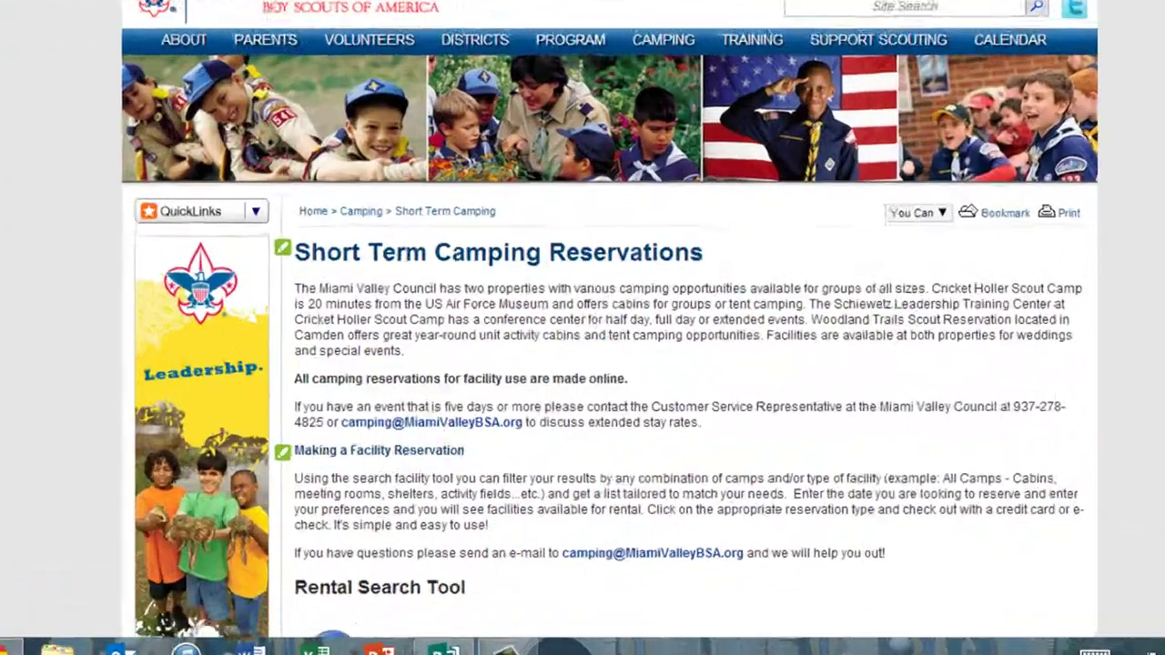
- Open 'Click to Search for a Facility Rental >>' from the Rental Search Tool section
scroll(1149, 116, down, 5)
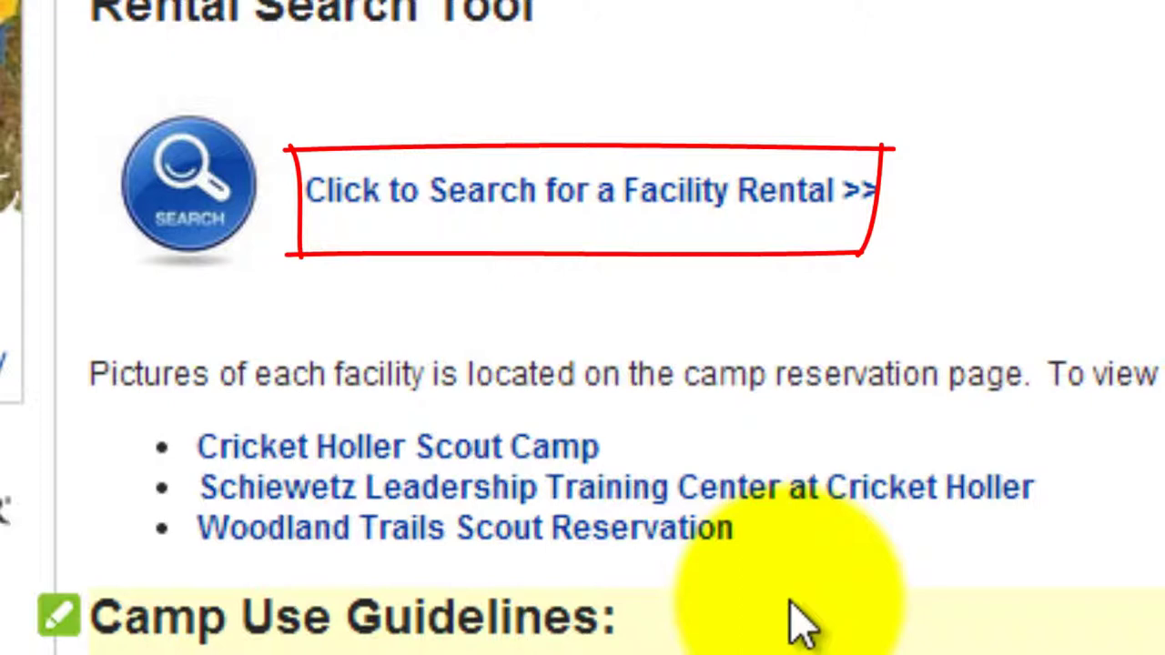
click(773, 193)
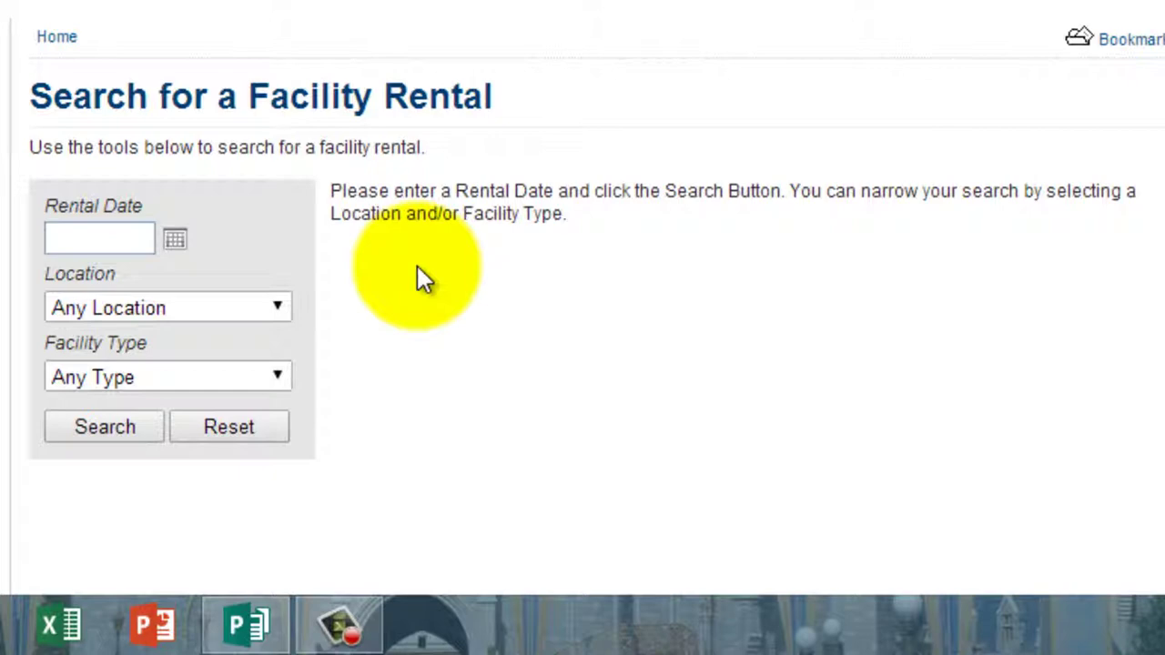
- Pick October 17, 2014 from the Rental Date calendar
click(179, 239)
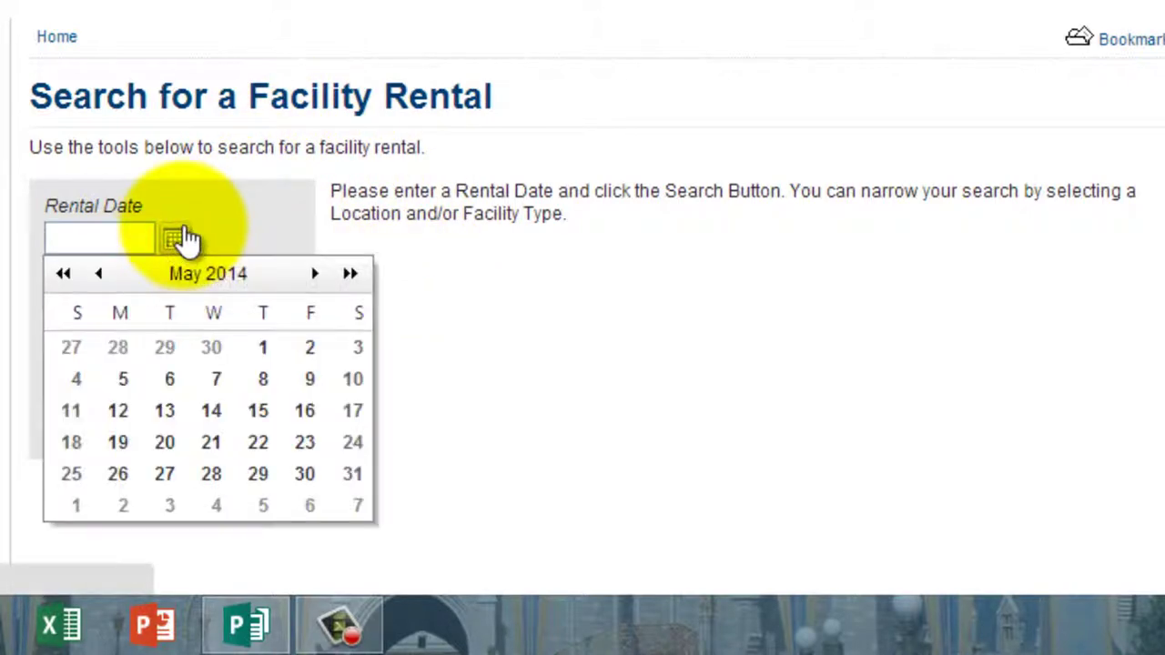
click(317, 275)
click(317, 275)
click(317, 275)
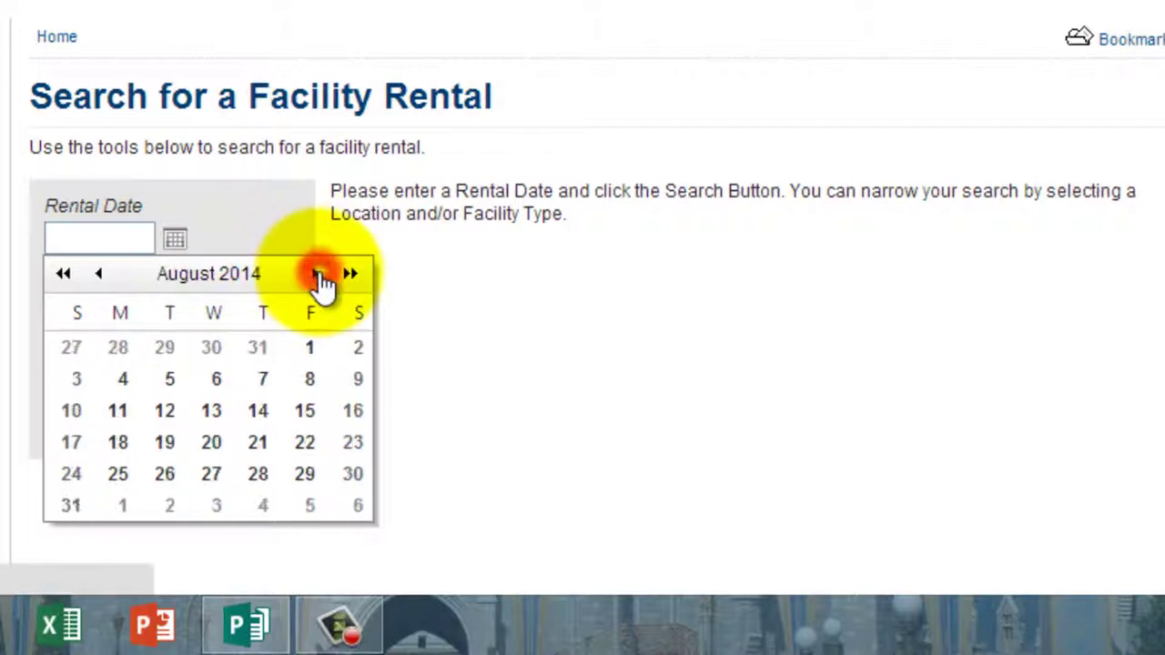
click(318, 275)
click(318, 275)
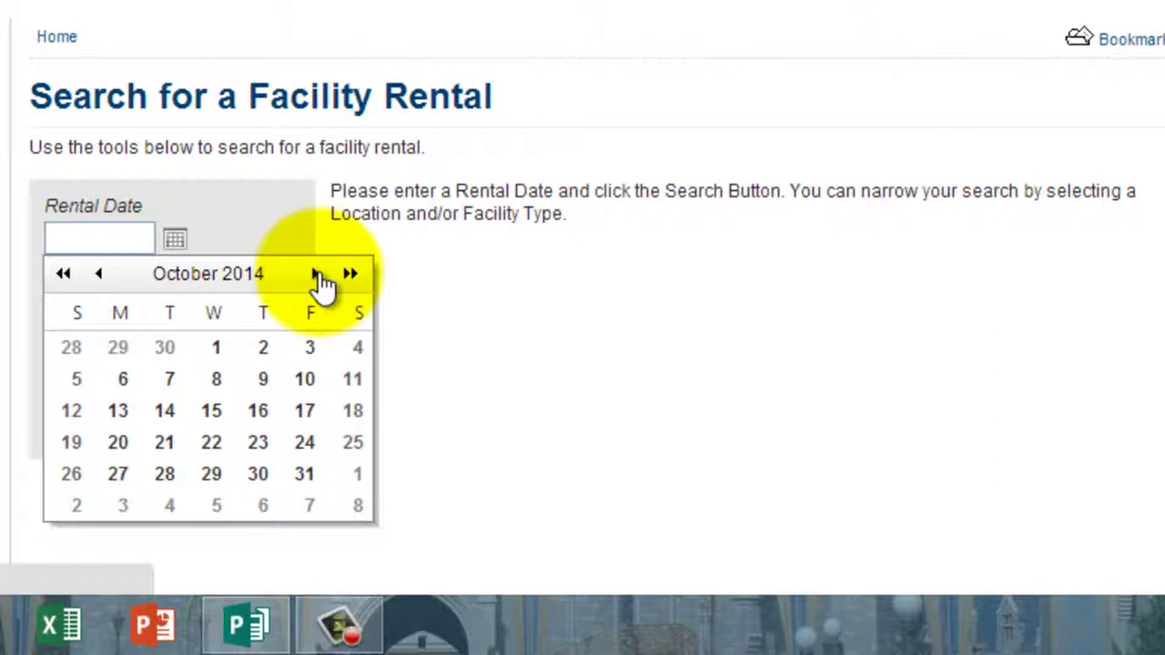
click(317, 411)
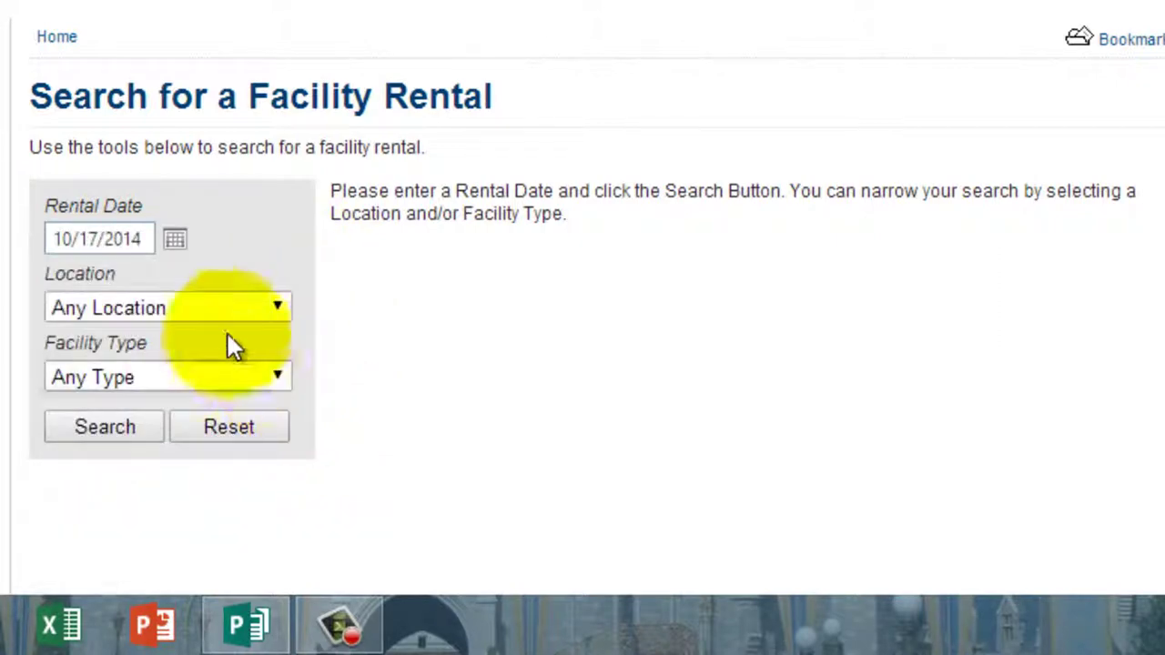
- Search for Tent Campsite facilities at Cricket Holler Scout Camp
click(214, 314)
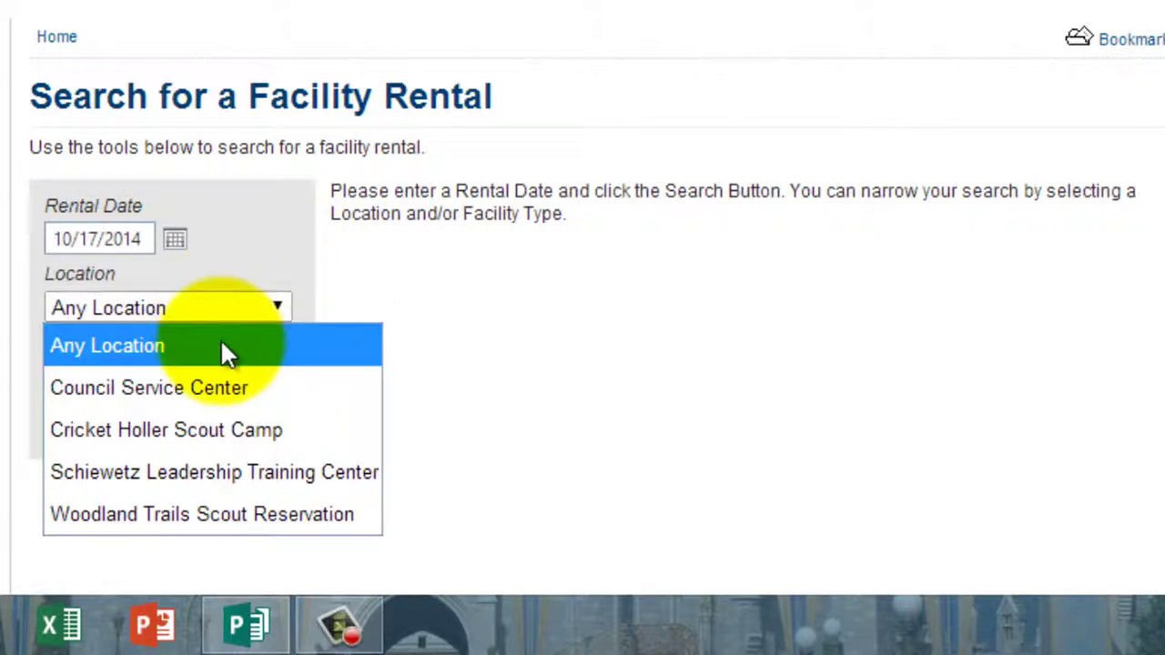
click(234, 428)
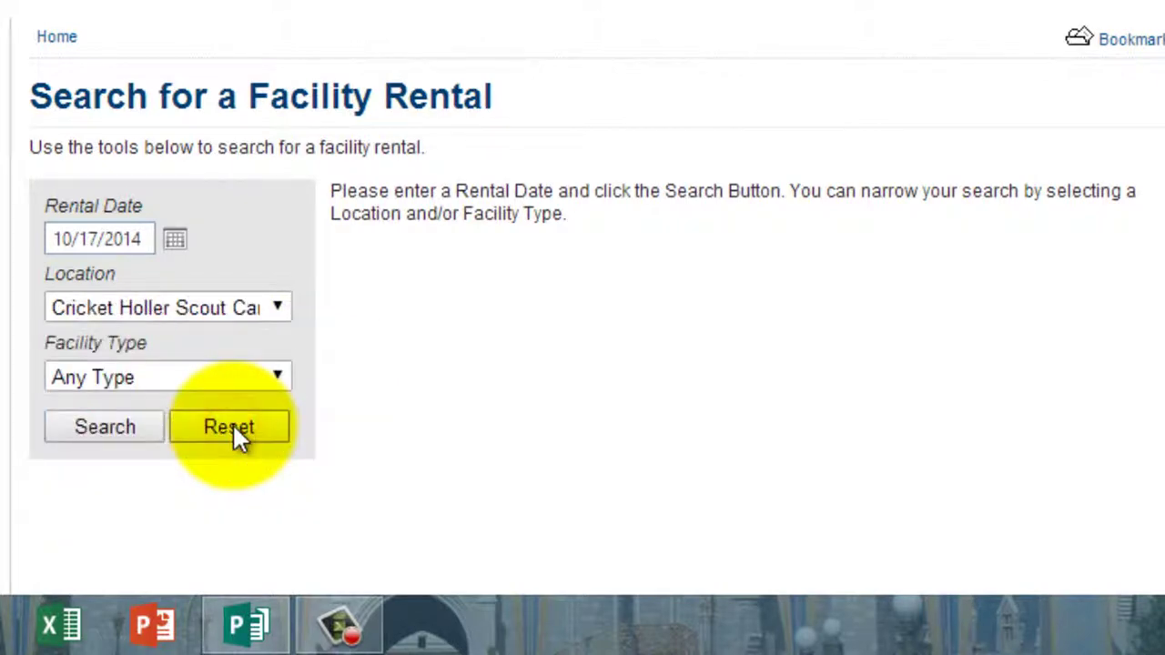
click(222, 377)
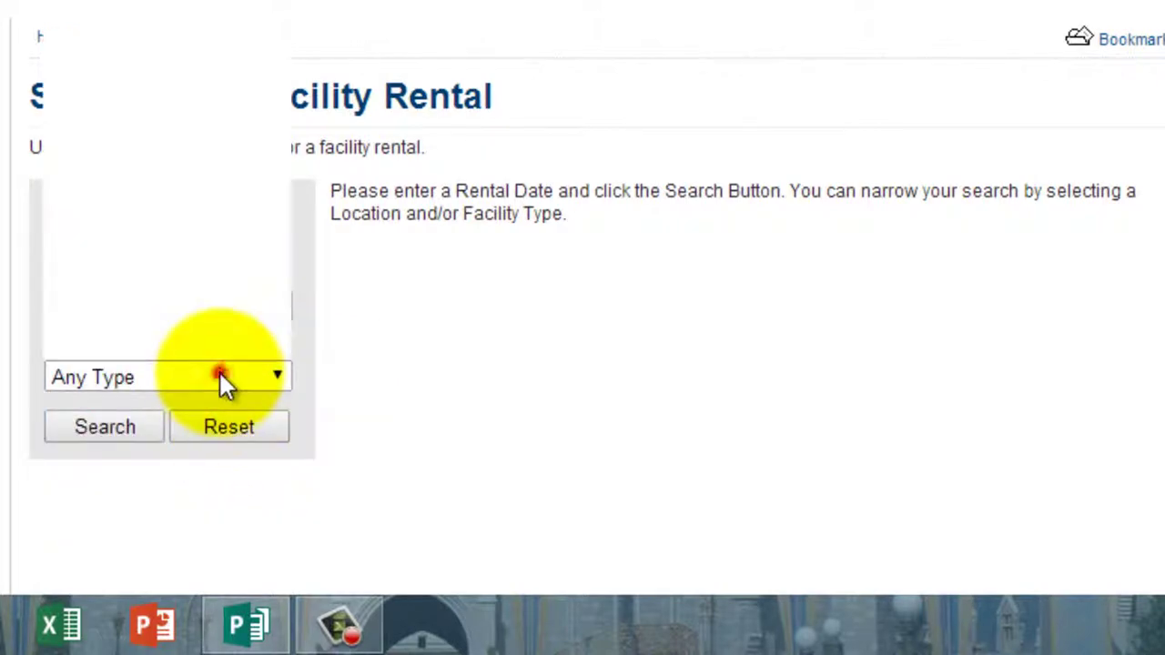
click(188, 132)
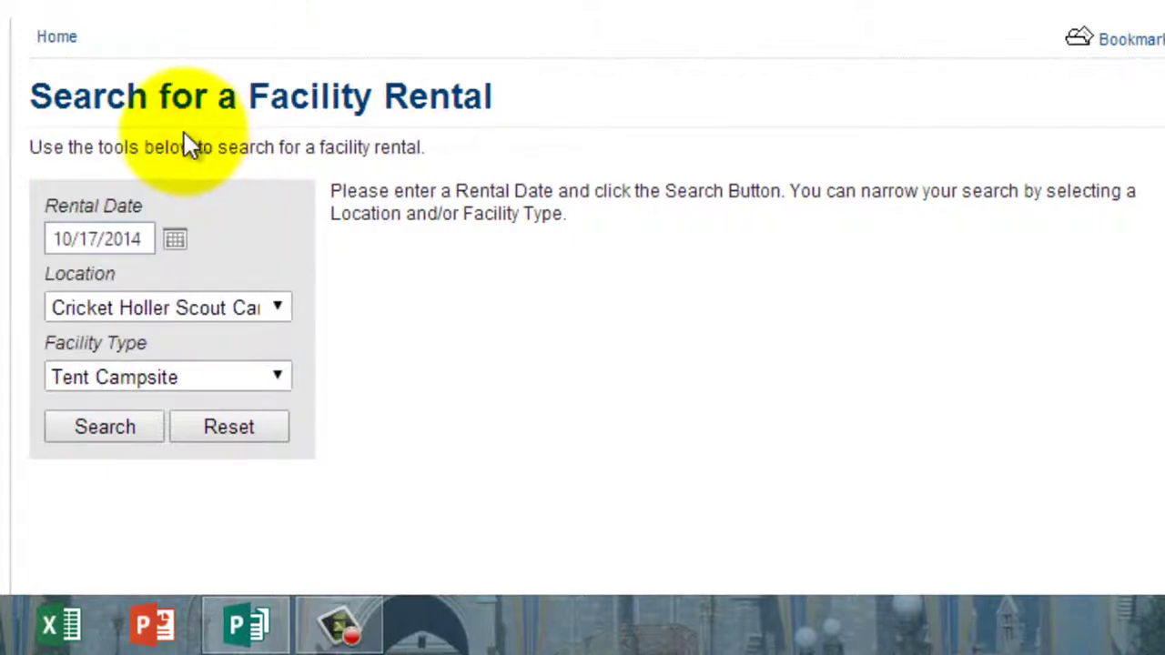
click(202, 377)
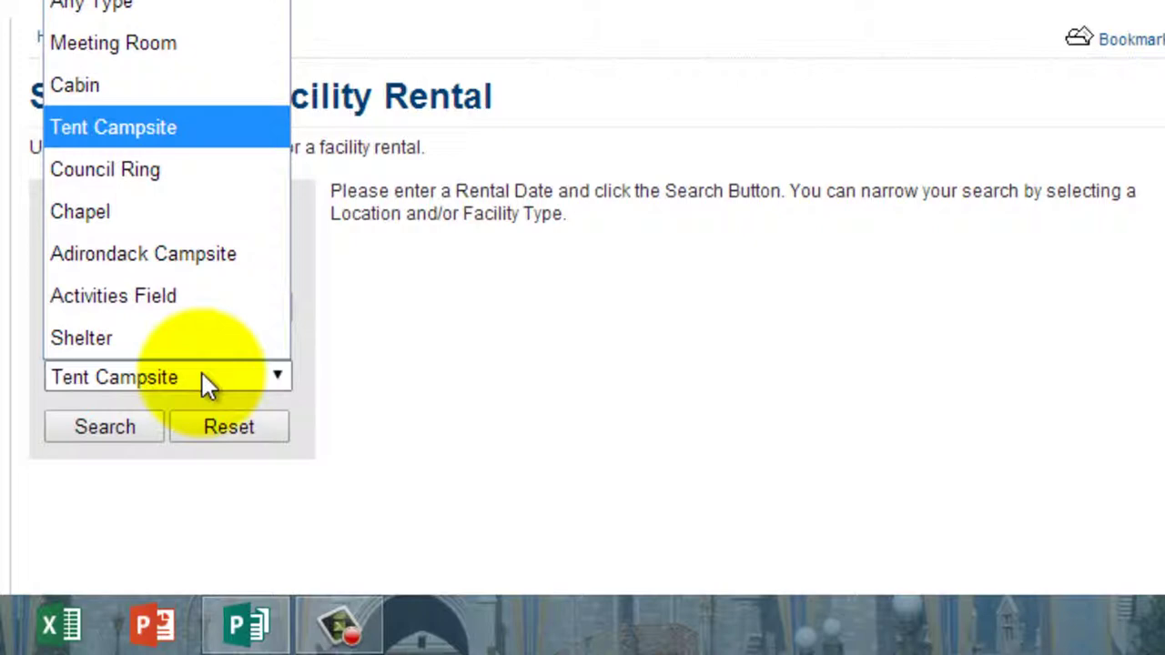
click(202, 377)
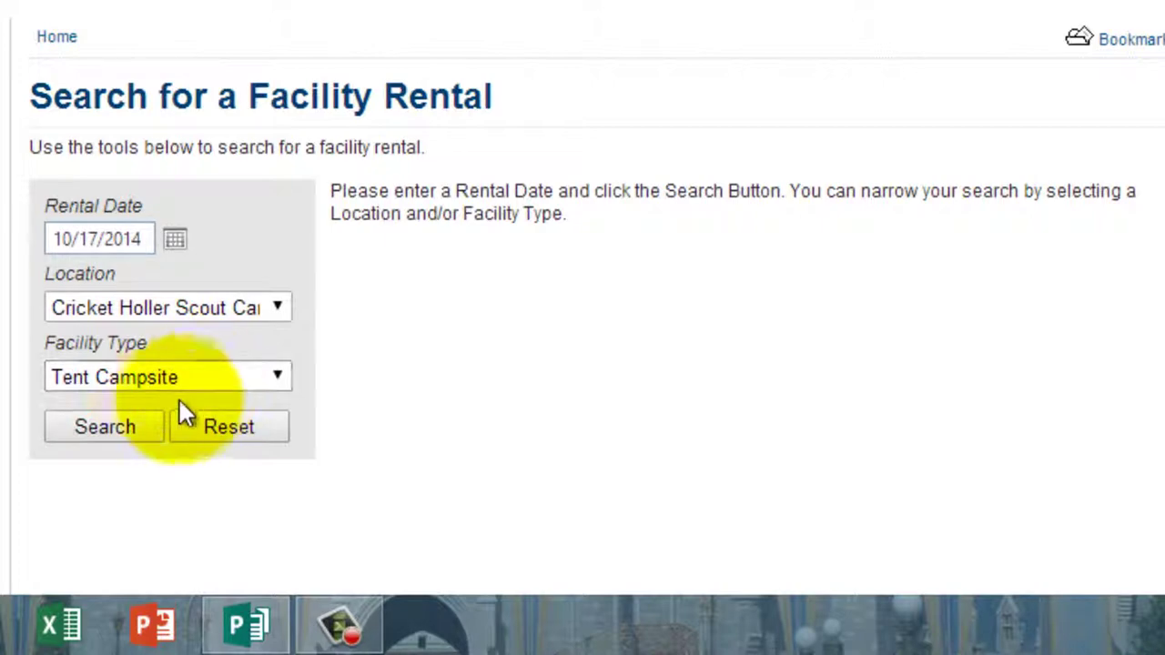
click(133, 438)
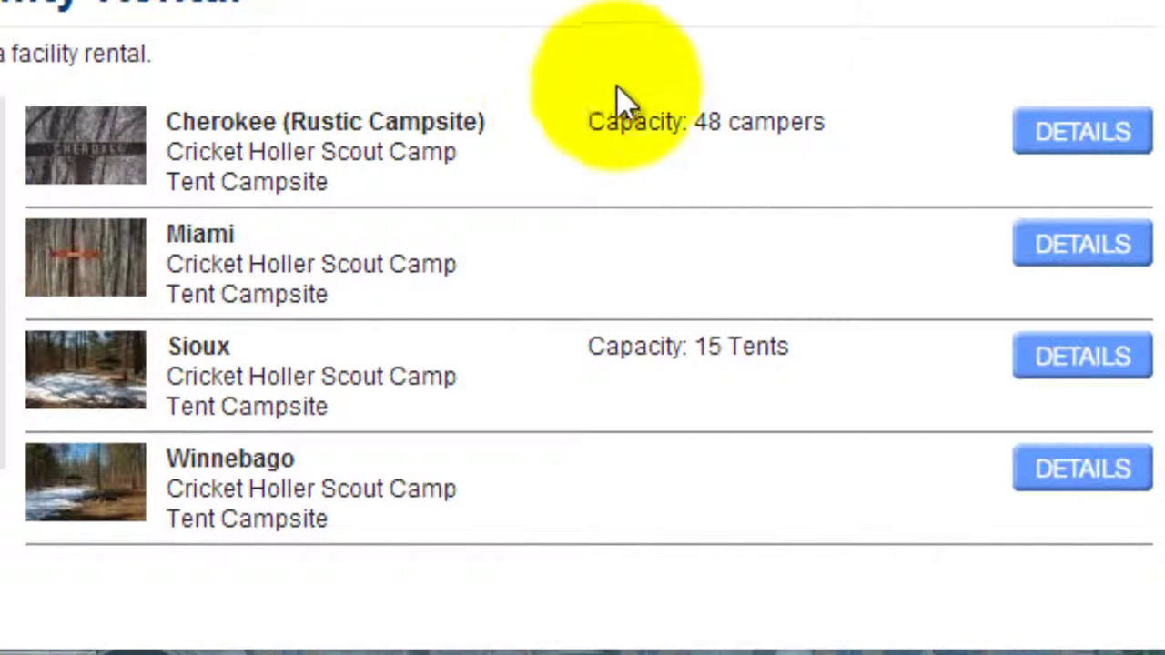
- Scroll down the campsite search results to find Miami
scroll(583, 328, down, 3)
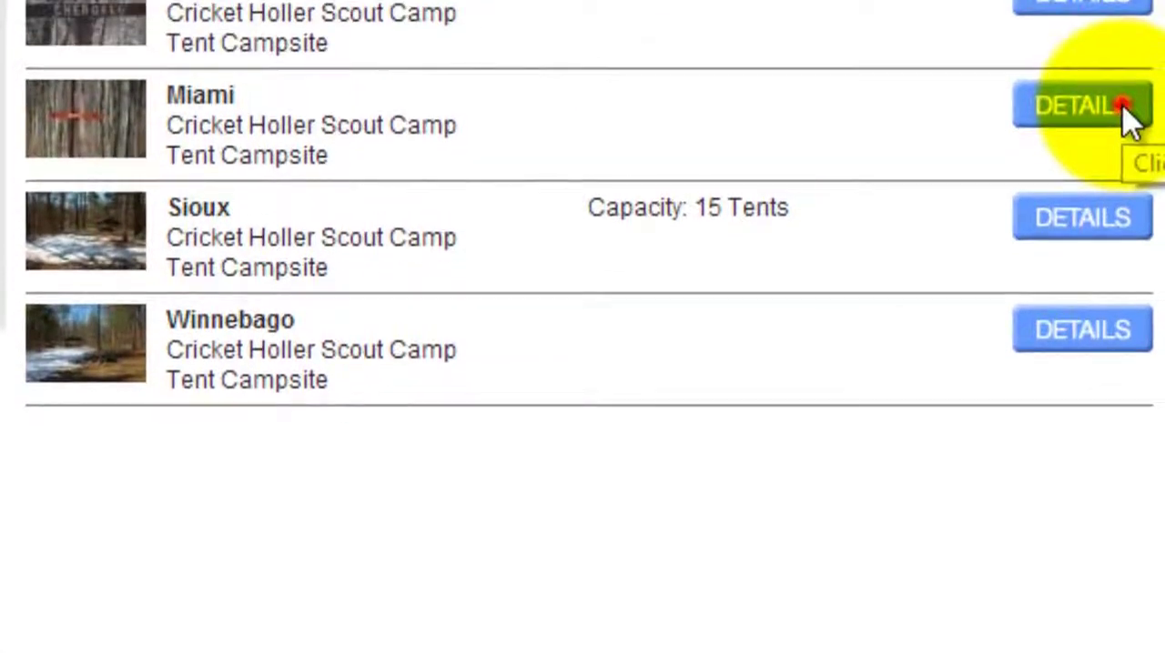
- Open Miami's details and view its second, third and fourth (pavilion) photos
click(1131, 207)
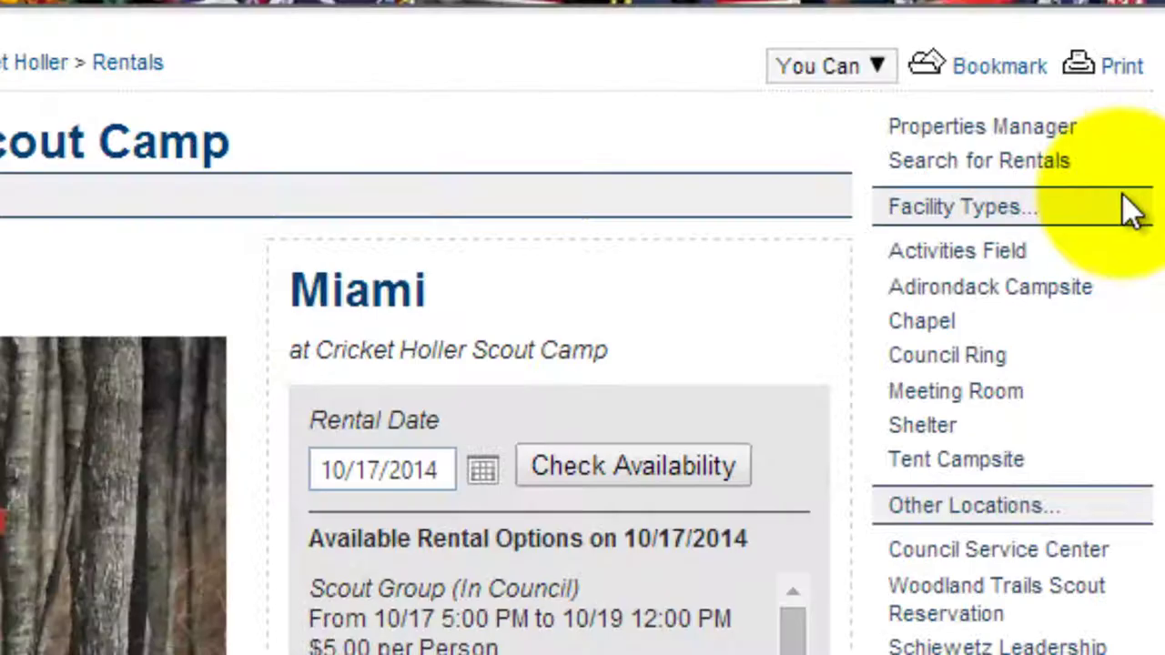
scroll(1141, 157, down, 1)
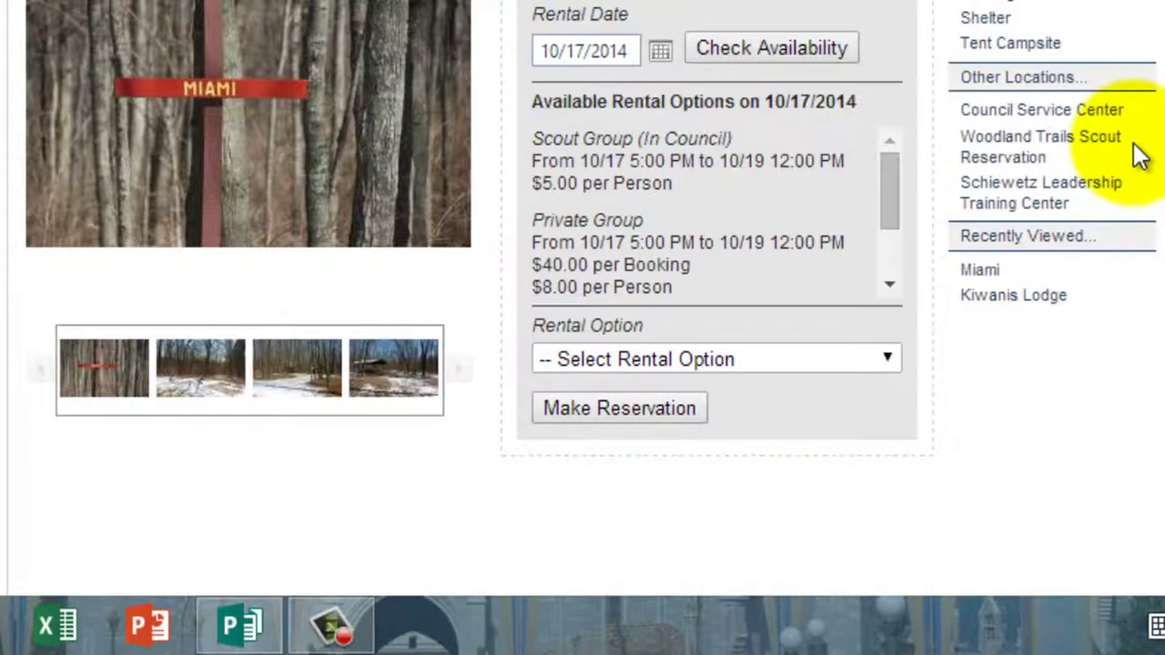
click(223, 396)
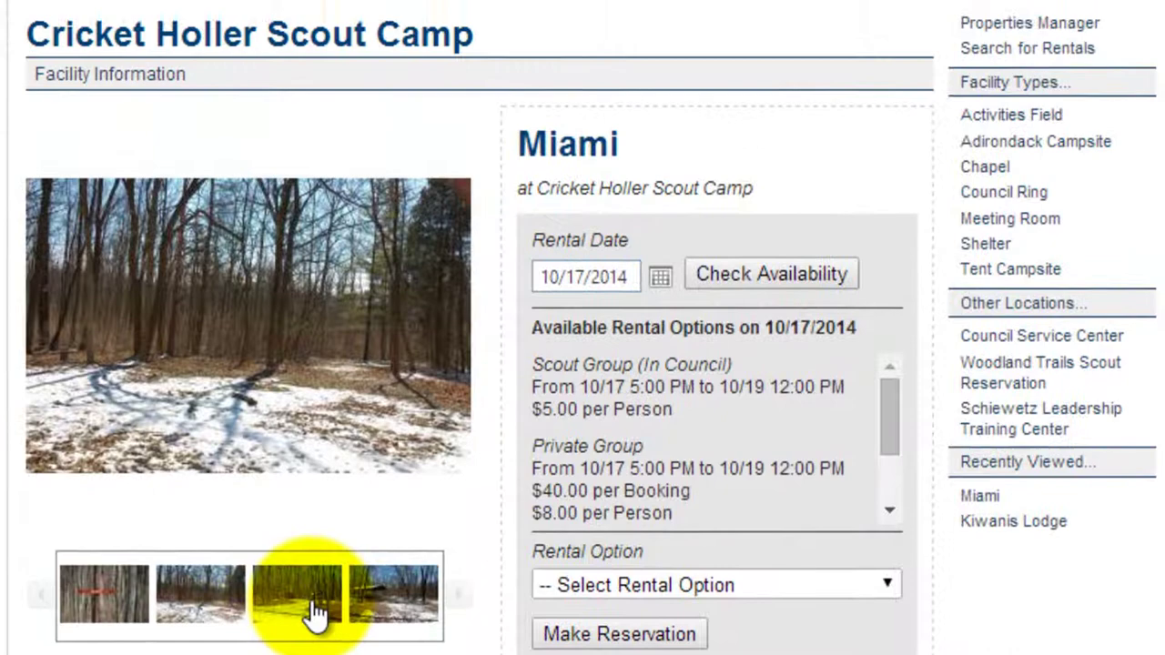
click(312, 390)
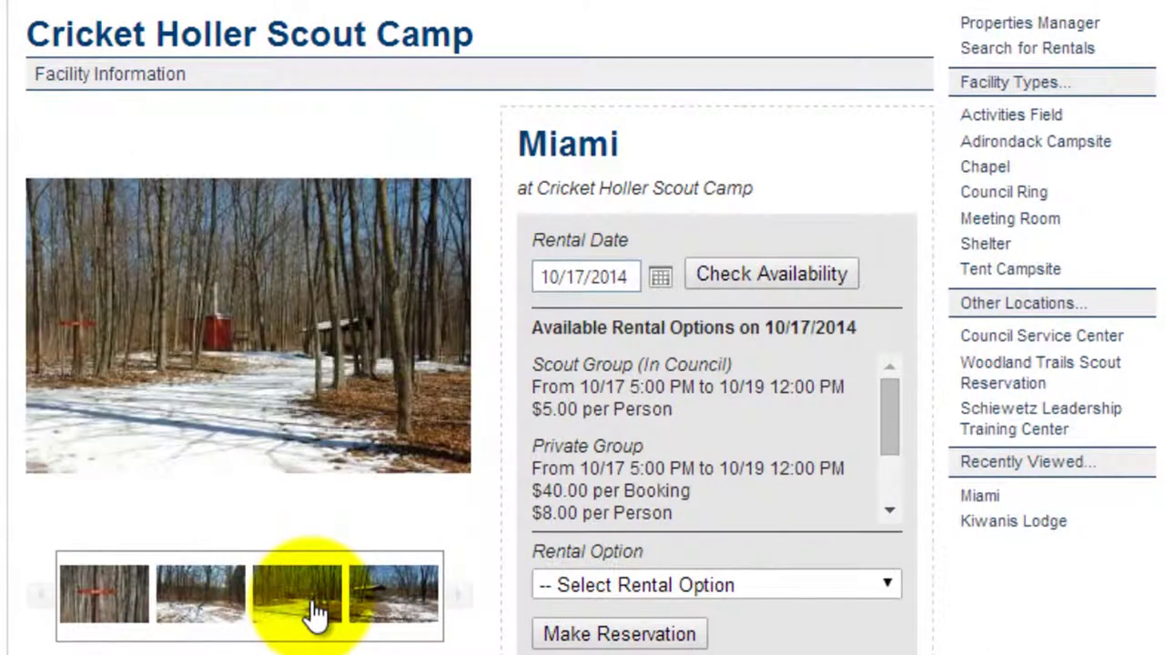
click(353, 615)
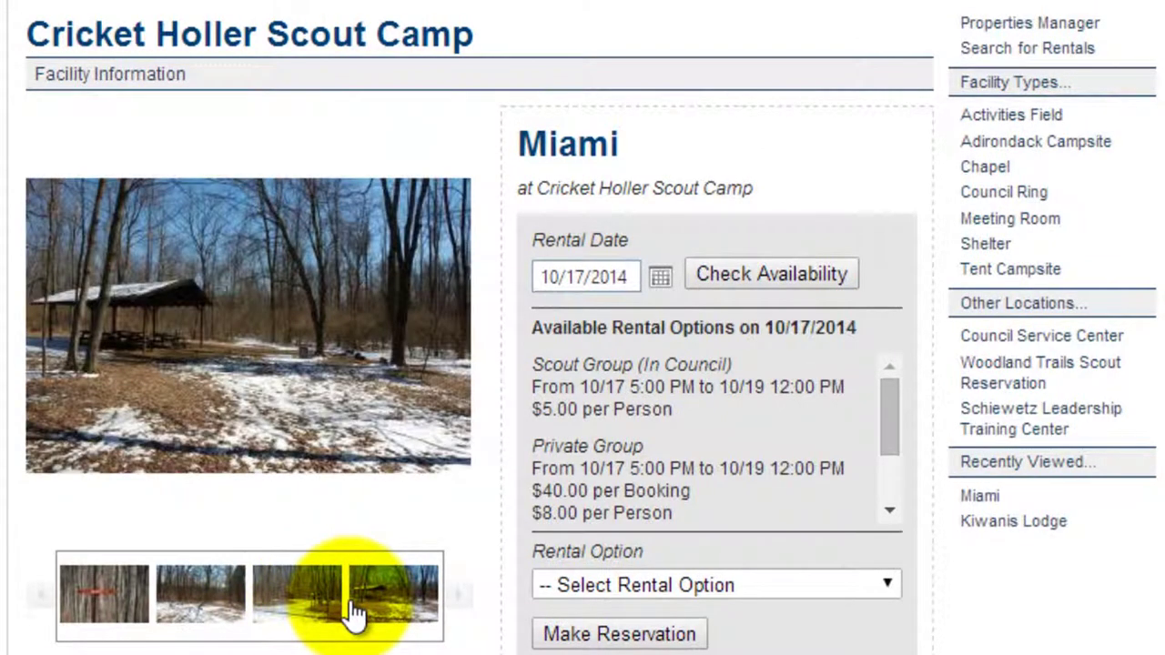
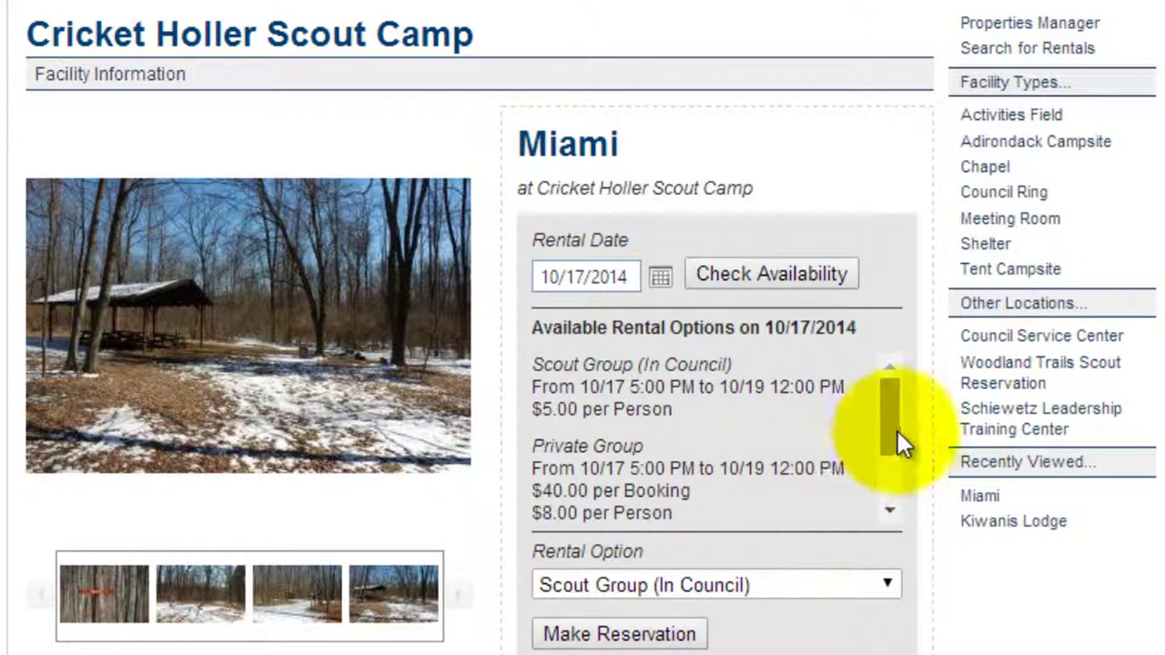
- Begin a Scout Group (In Council) reservation for the Miami shelter
drag(890, 423, 887, 345)
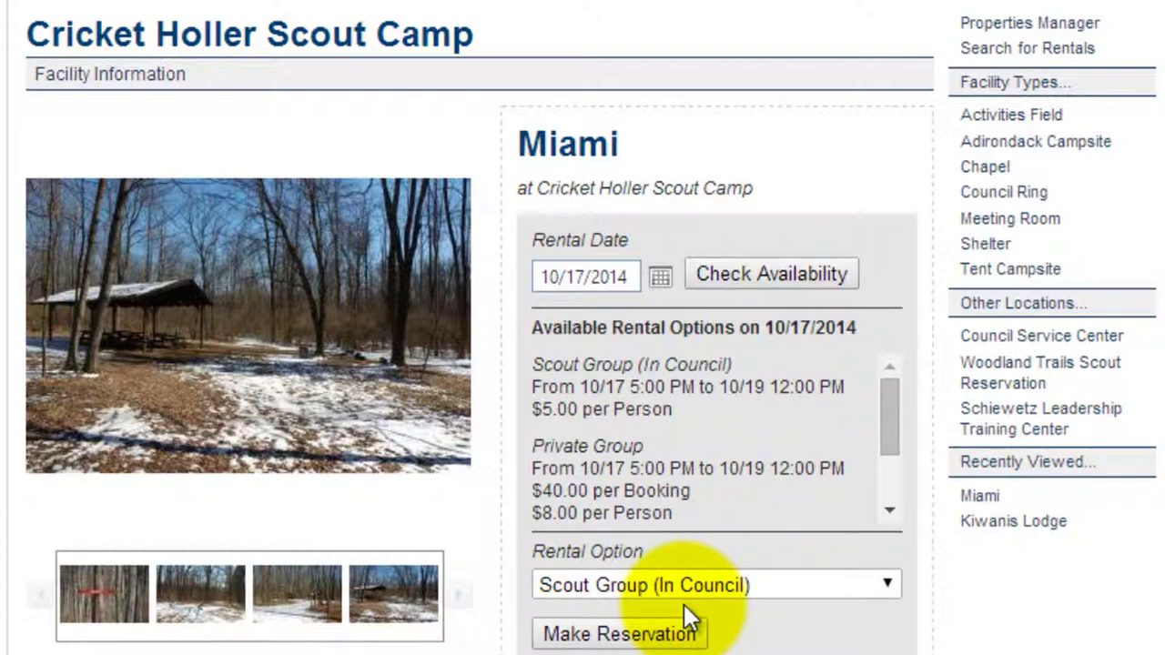
click(679, 628)
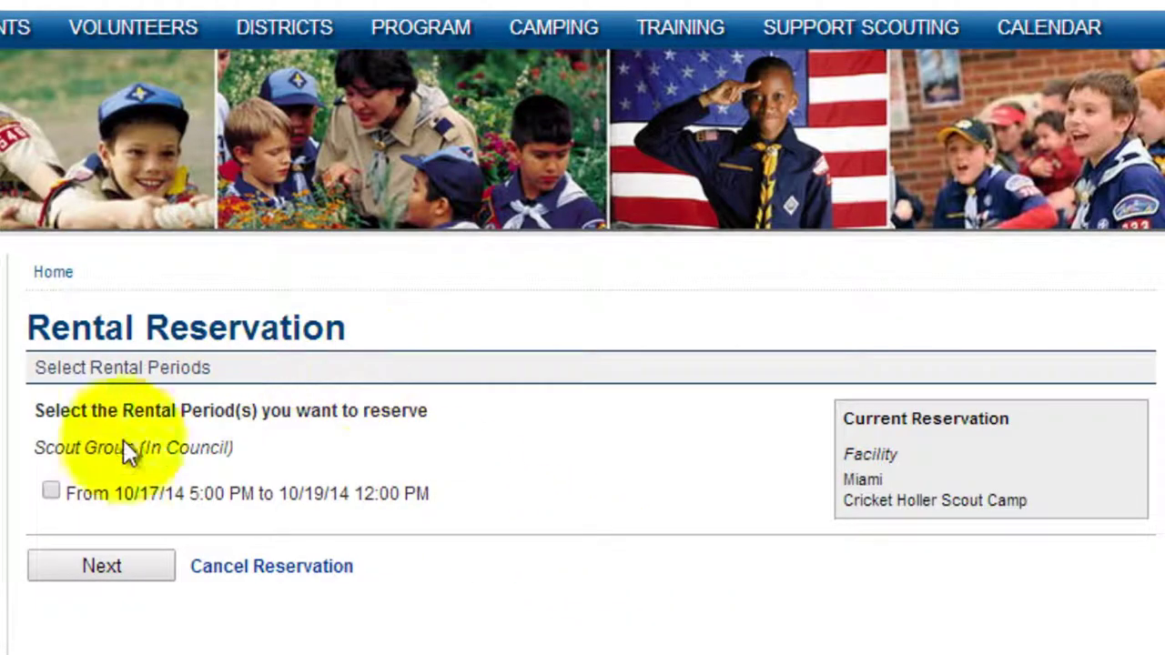
- Reserve the 10/17–10/19 rental period for 10 participants, a $50.00 total
click(49, 492)
click(67, 553)
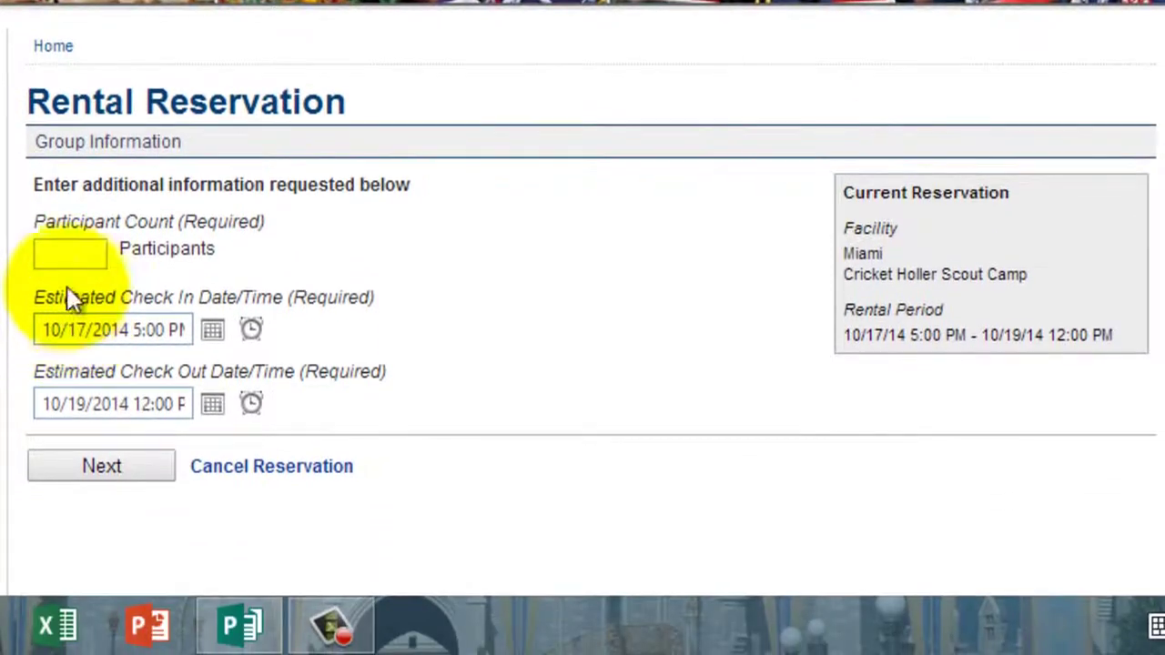
click(64, 249)
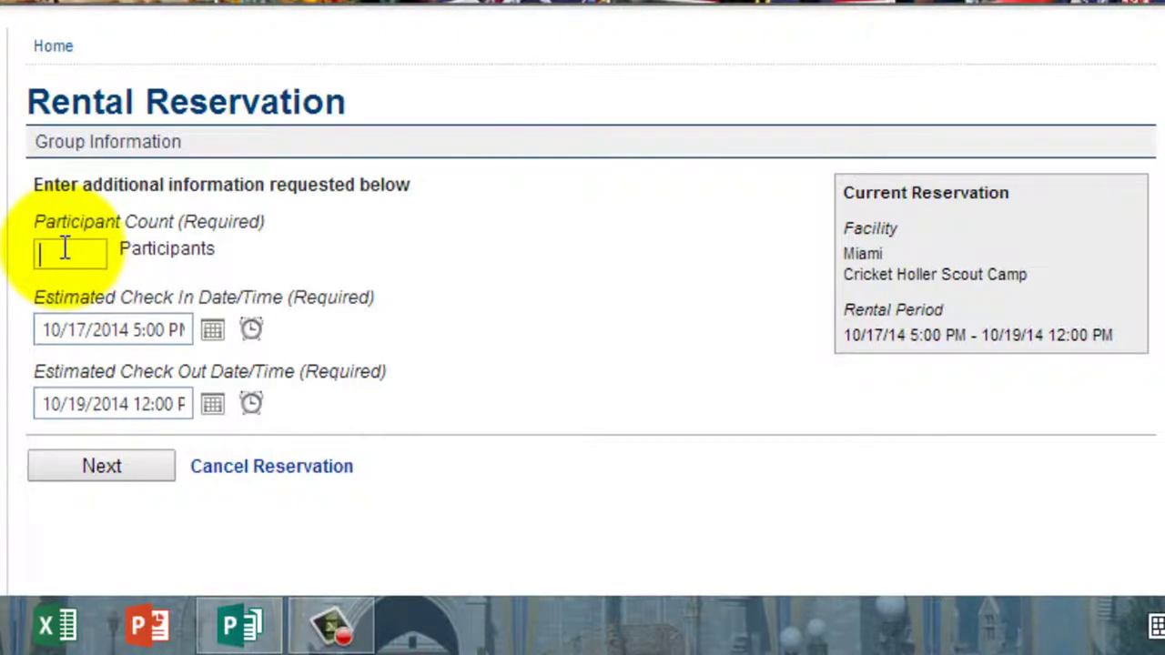
text(10)
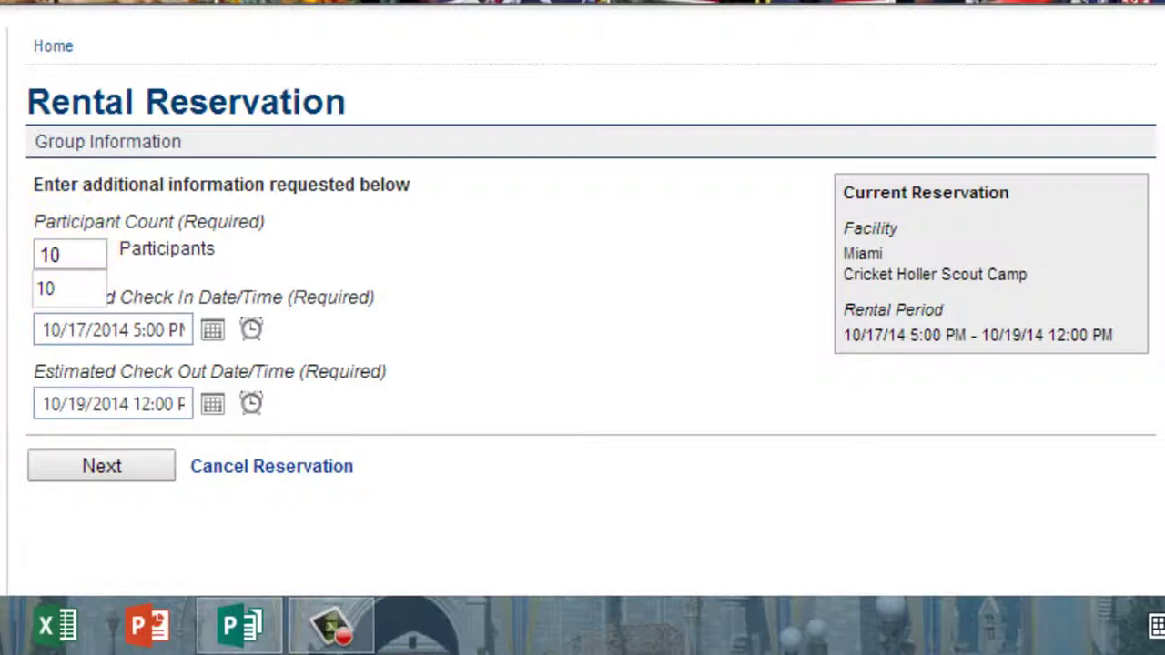
click(115, 466)
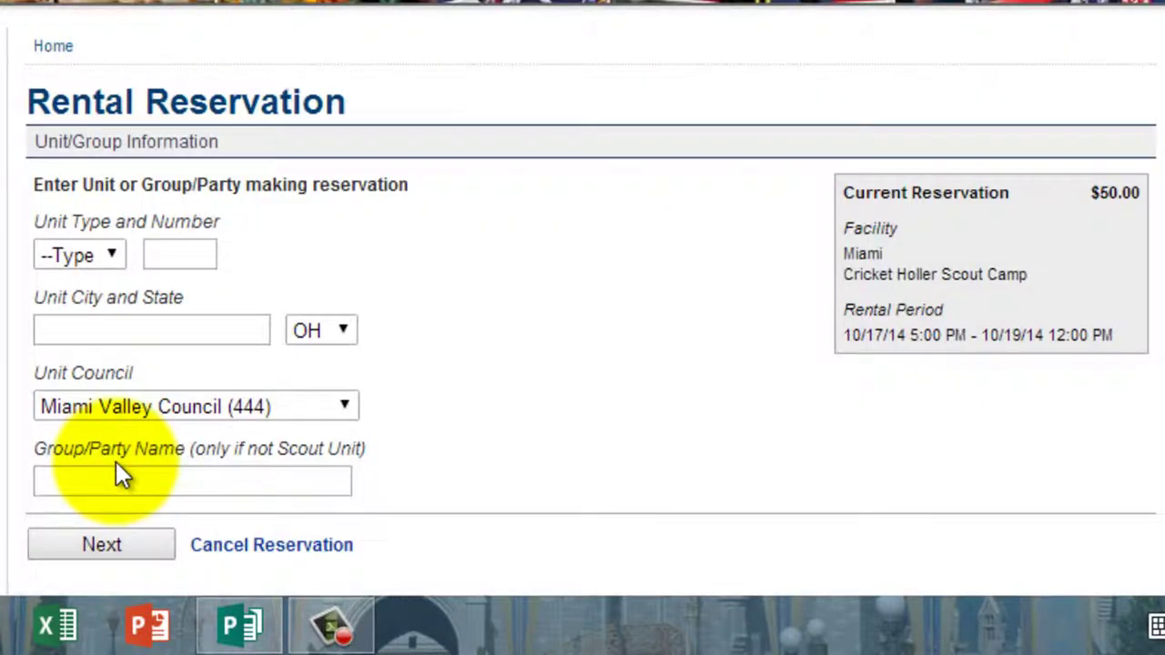
- Record the reserving unit as Troop 236 from Kettering, OH
click(117, 266)
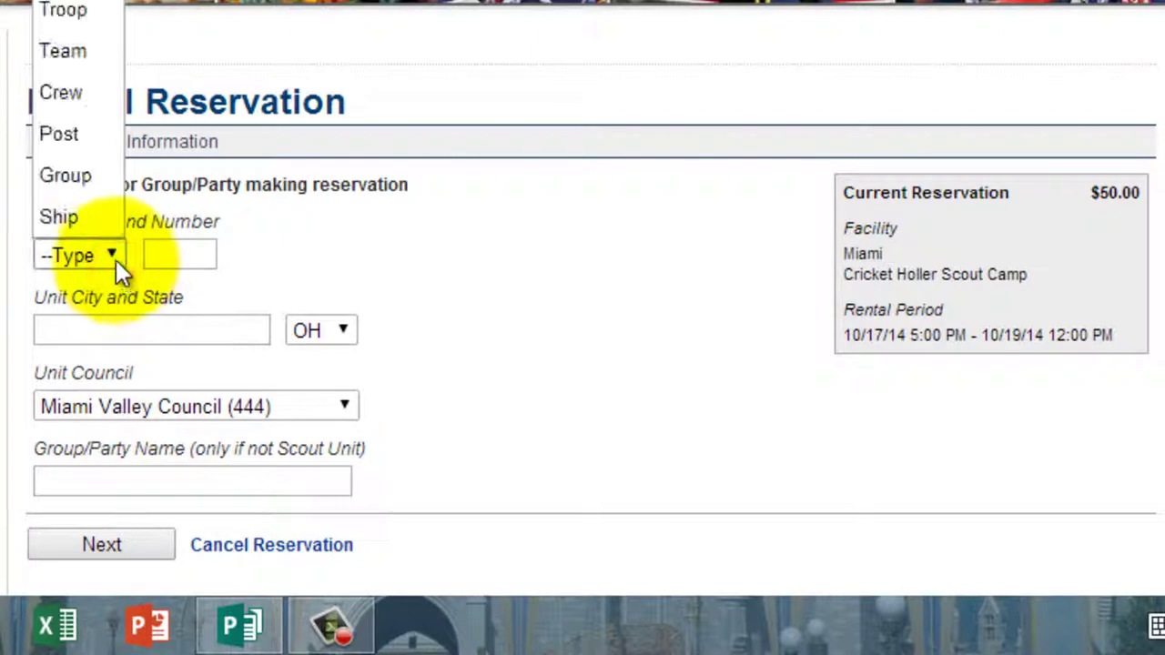
click(83, 9)
click(182, 254)
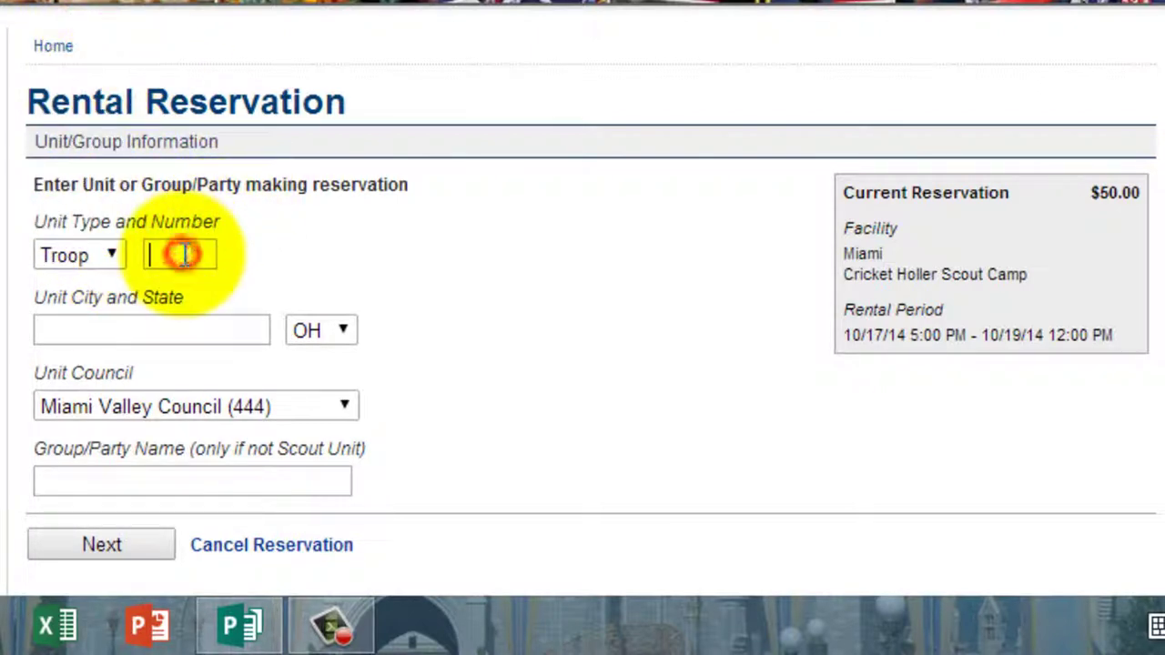
text(236)
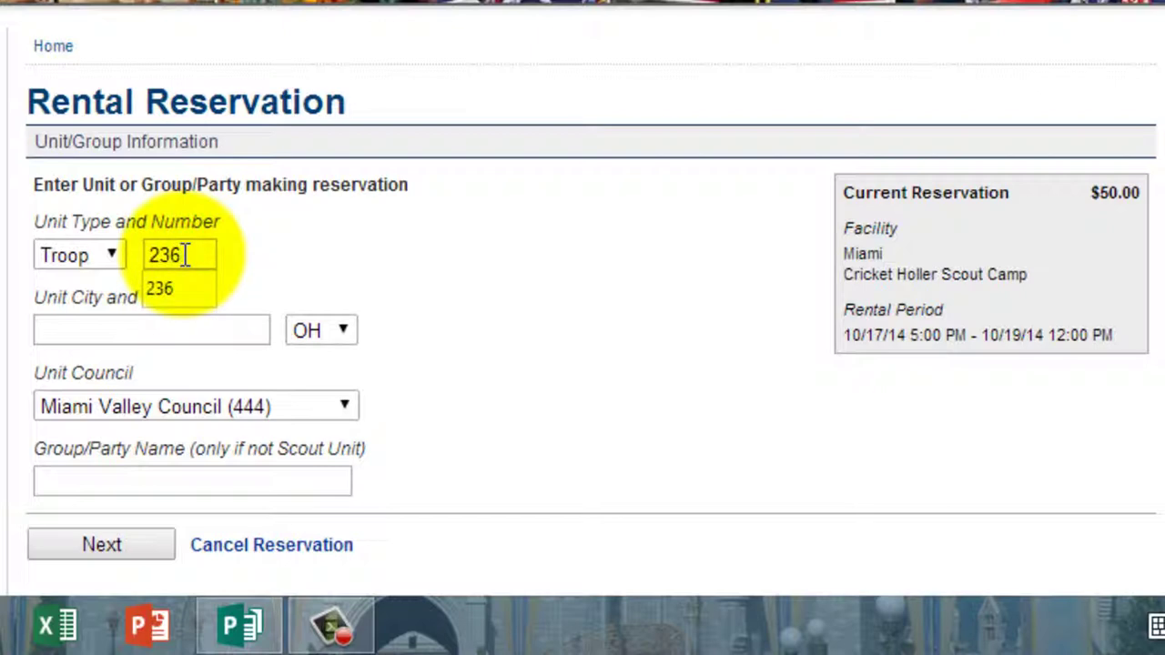
key(Tab)
text(Kettering)
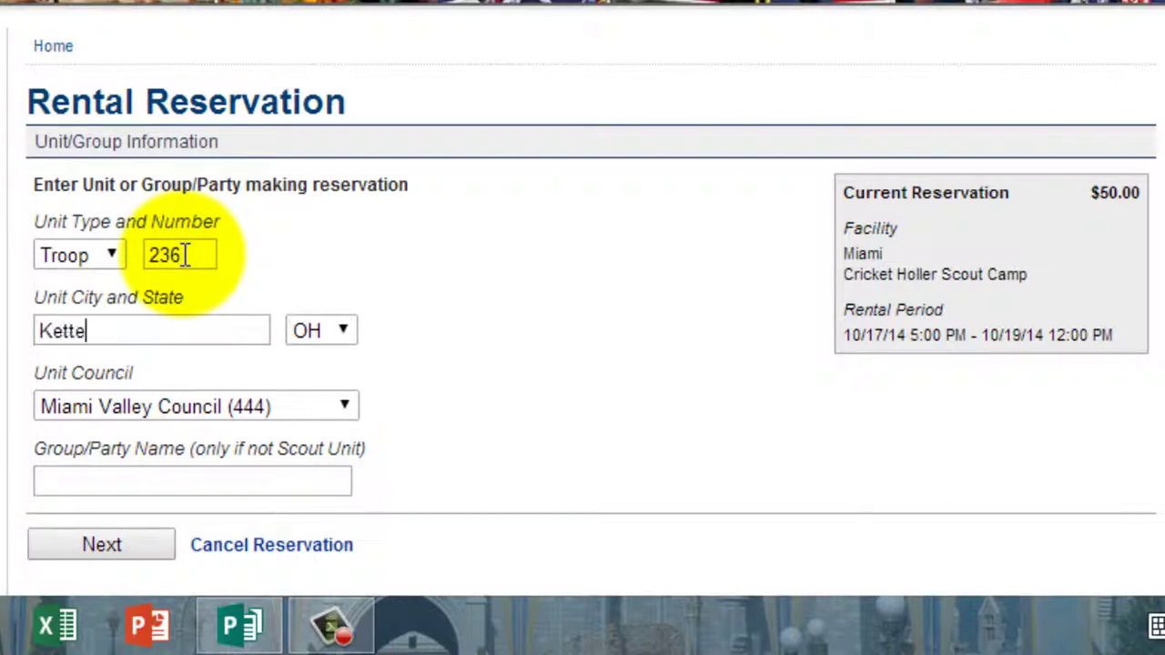
click(105, 544)
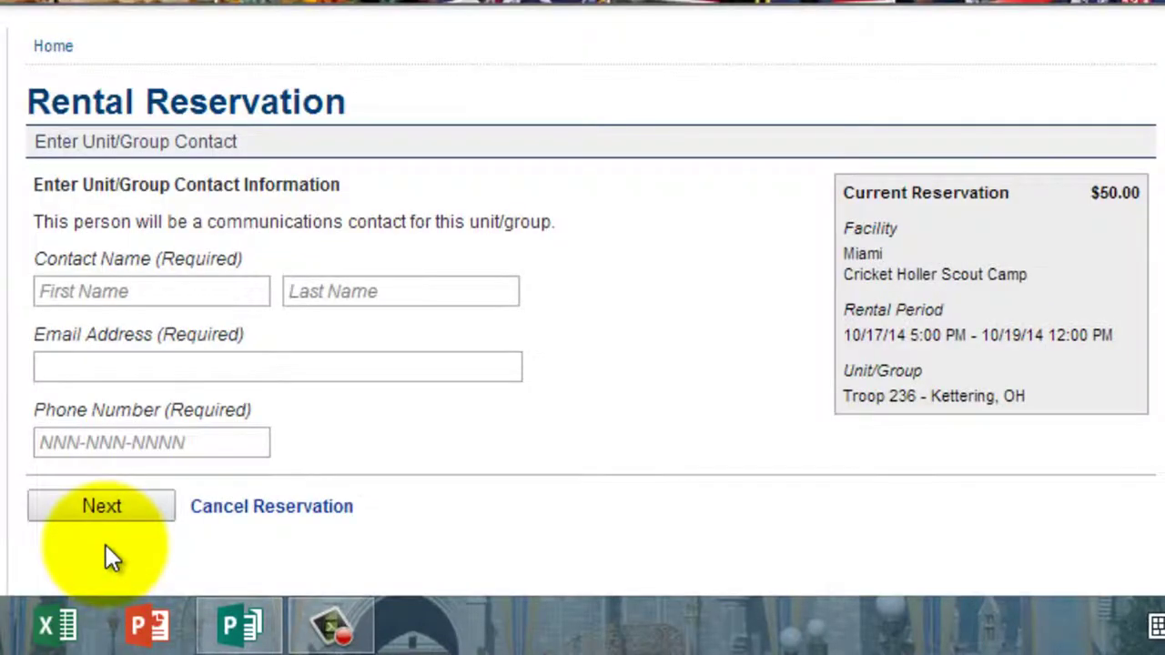
- Enter the contact's first and last name, the autocompleted e-mail and the phone number
click(104, 295)
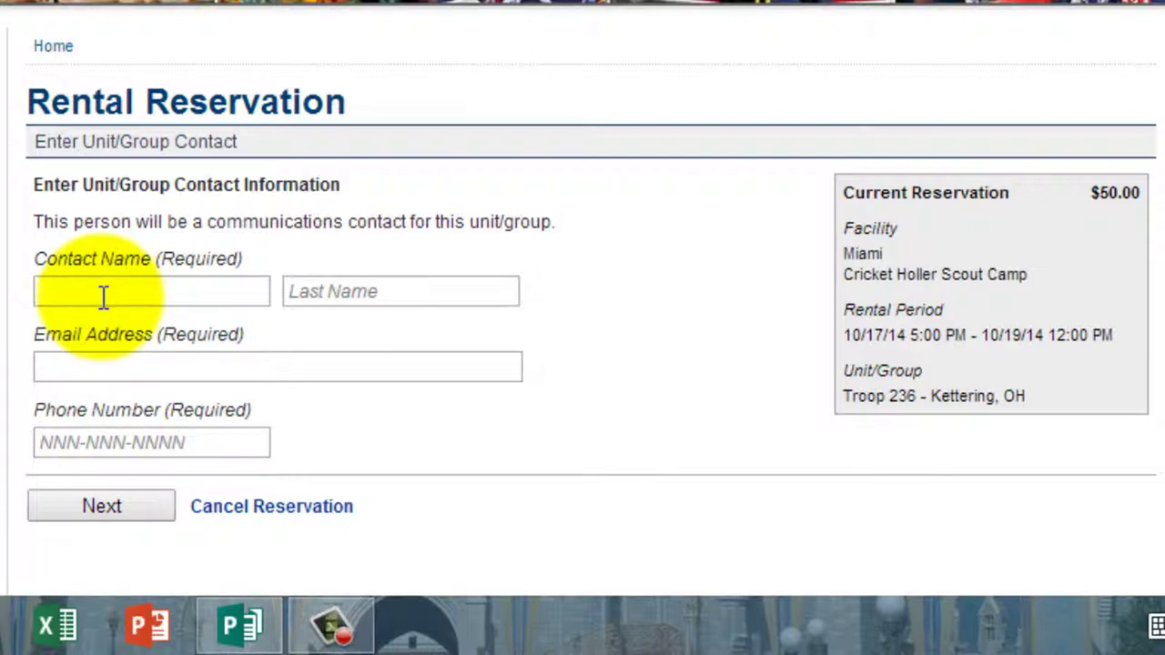
key(Tab)
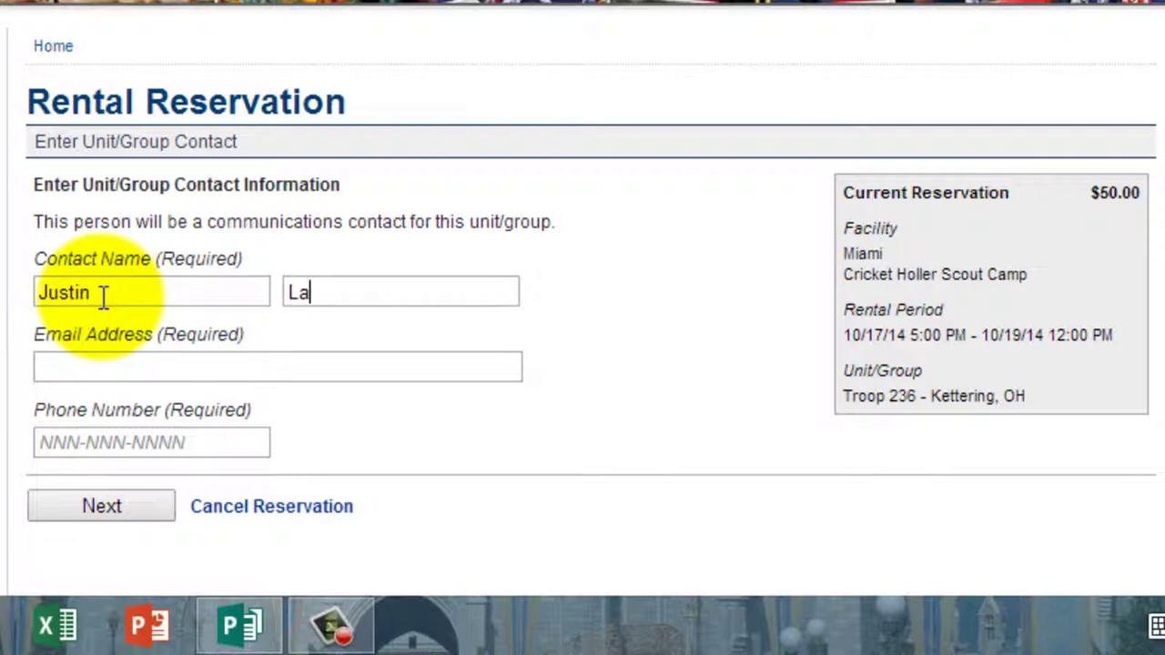
key(Tab)
text(jt)
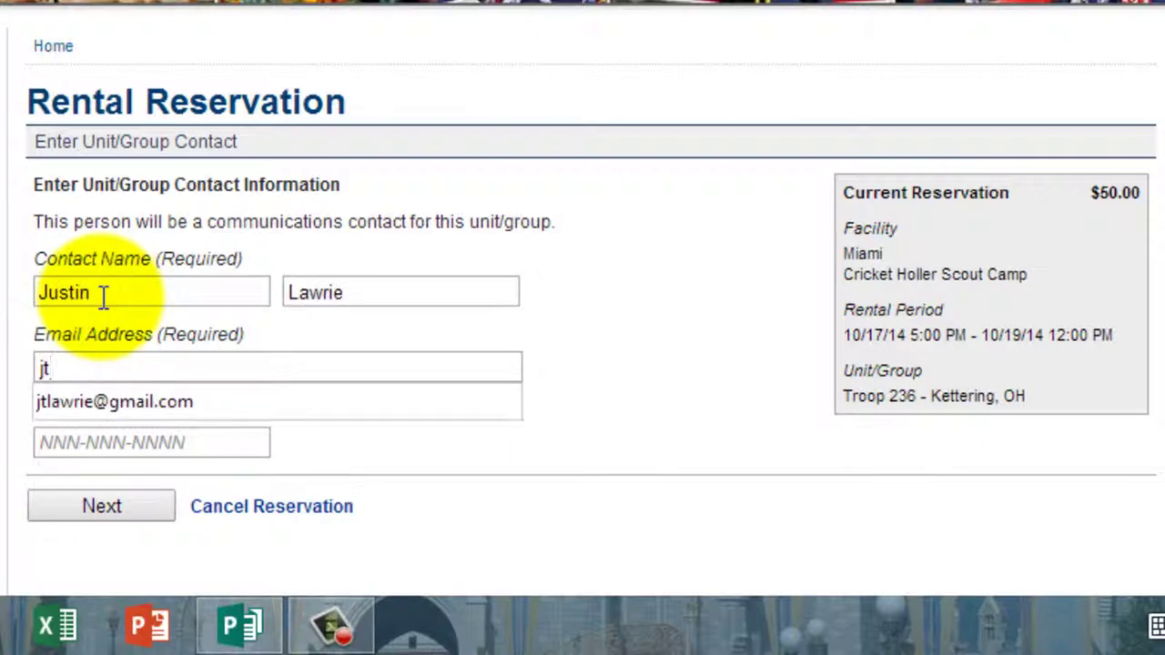
key(Down)
key(Return)
key(Tab)
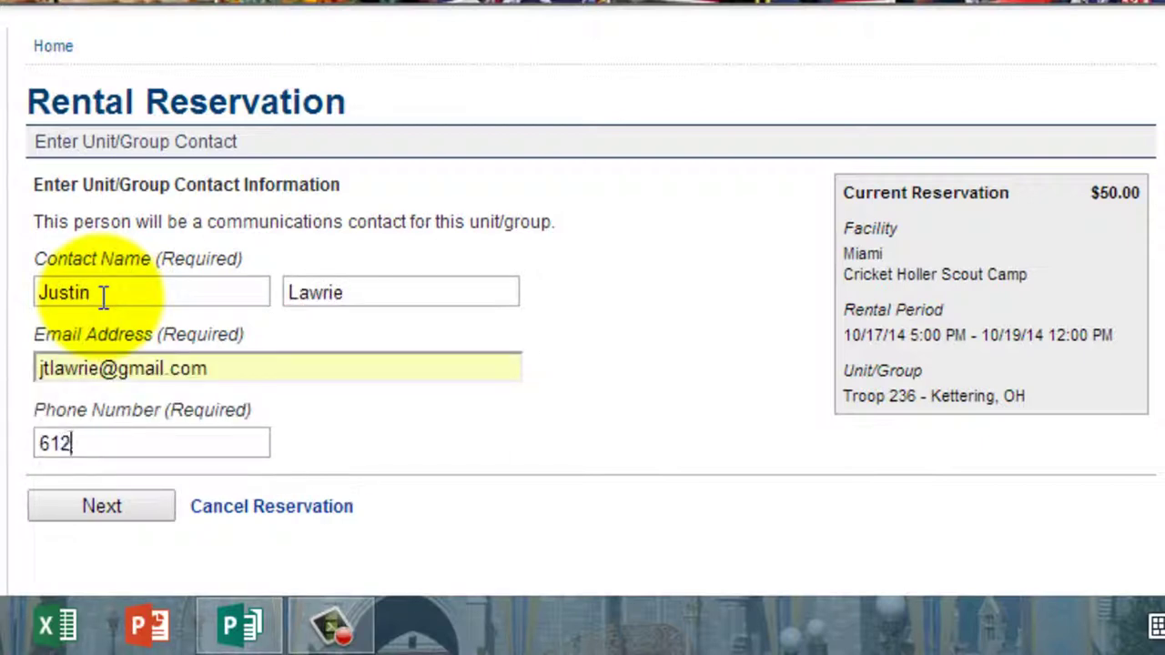
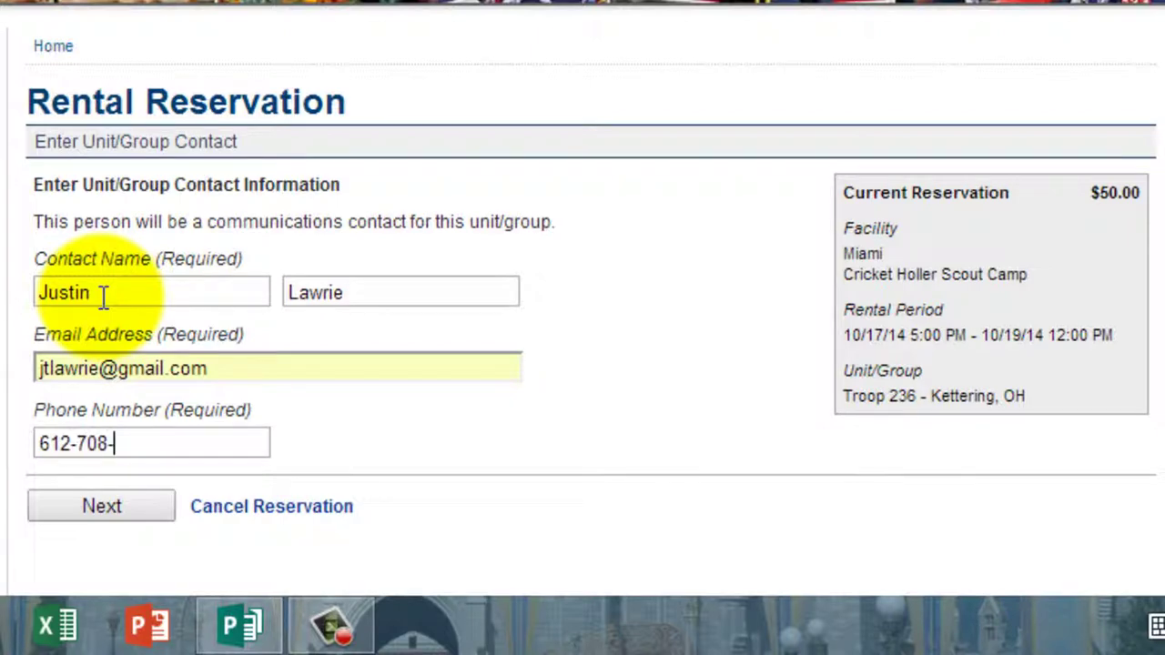
click(149, 506)
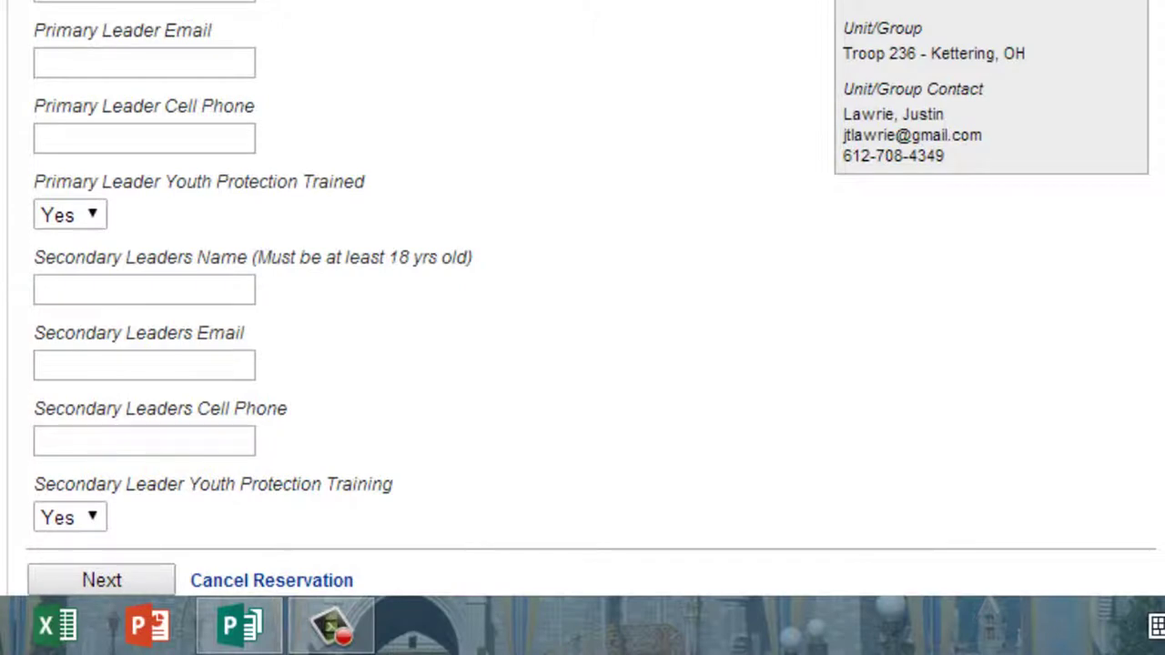
- Autofill the primary leader's contact details, keep youth protection Yes, and add the secondary leader's name
click(144, 62)
text(jtl)
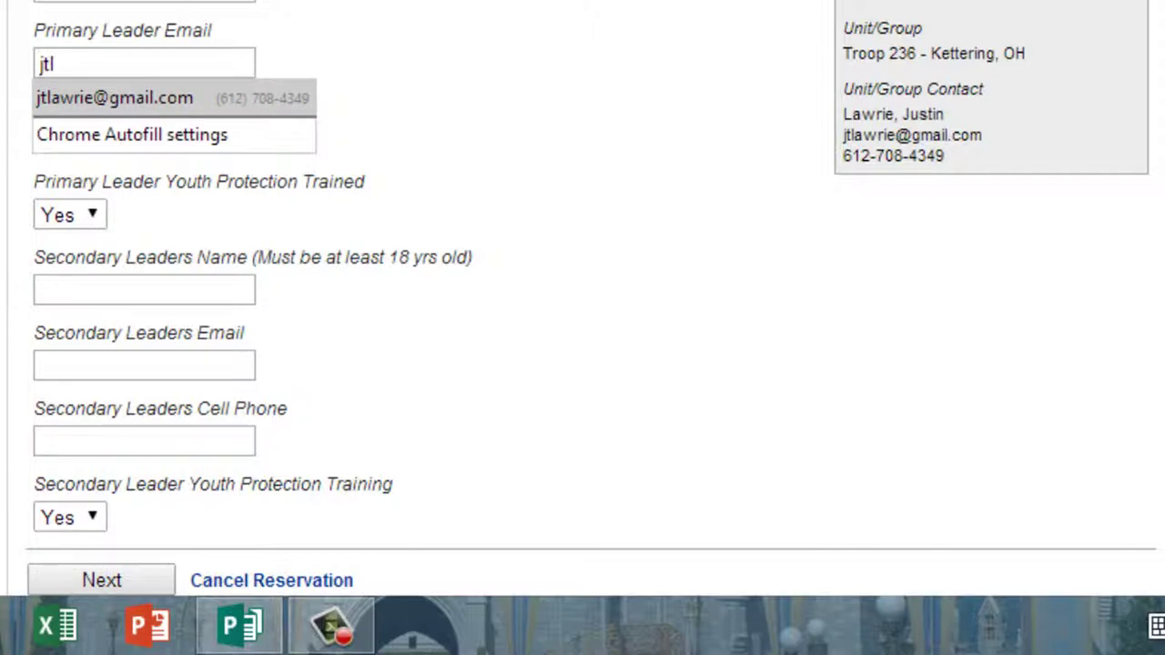
key(Return)
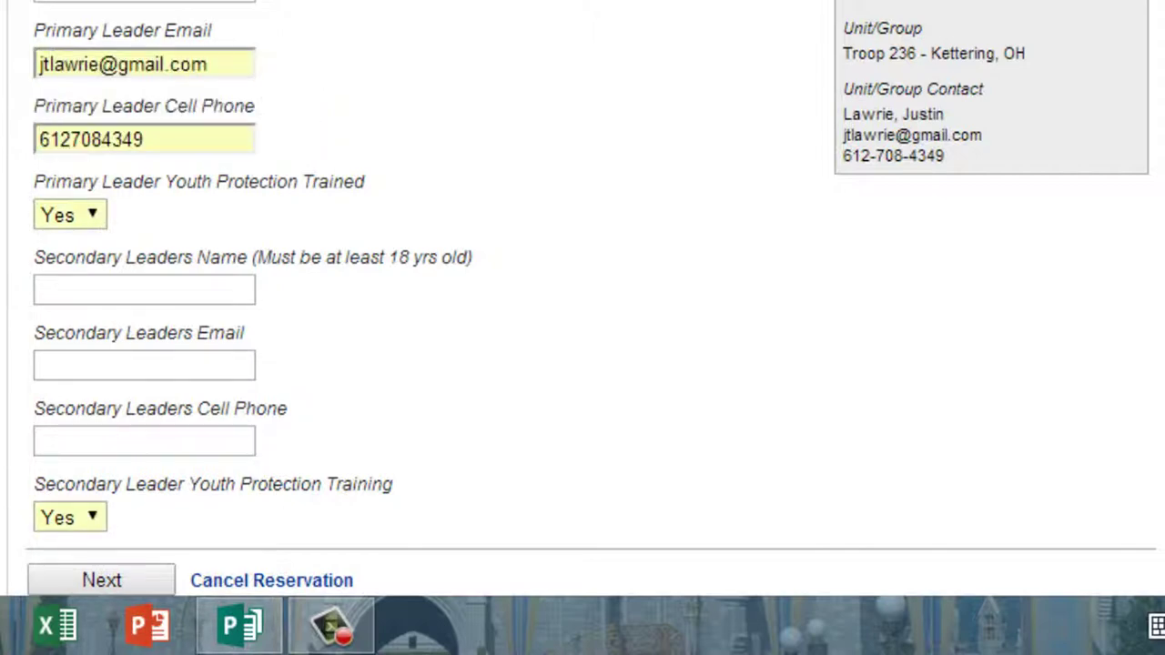
click(61, 213)
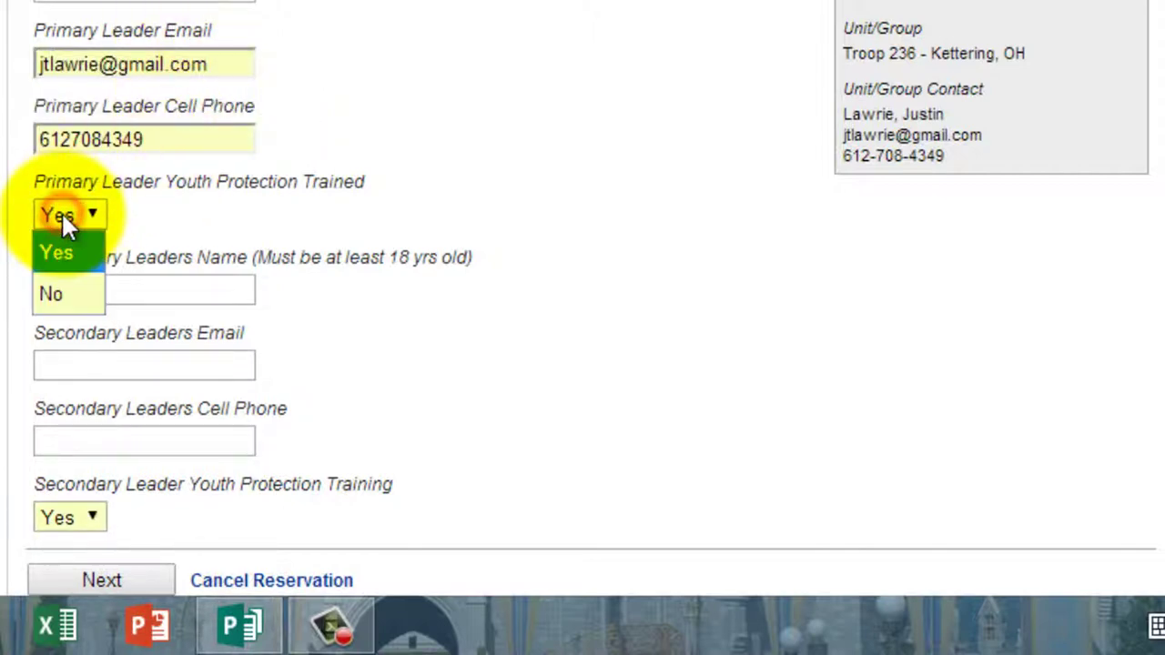
click(91, 259)
click(118, 301)
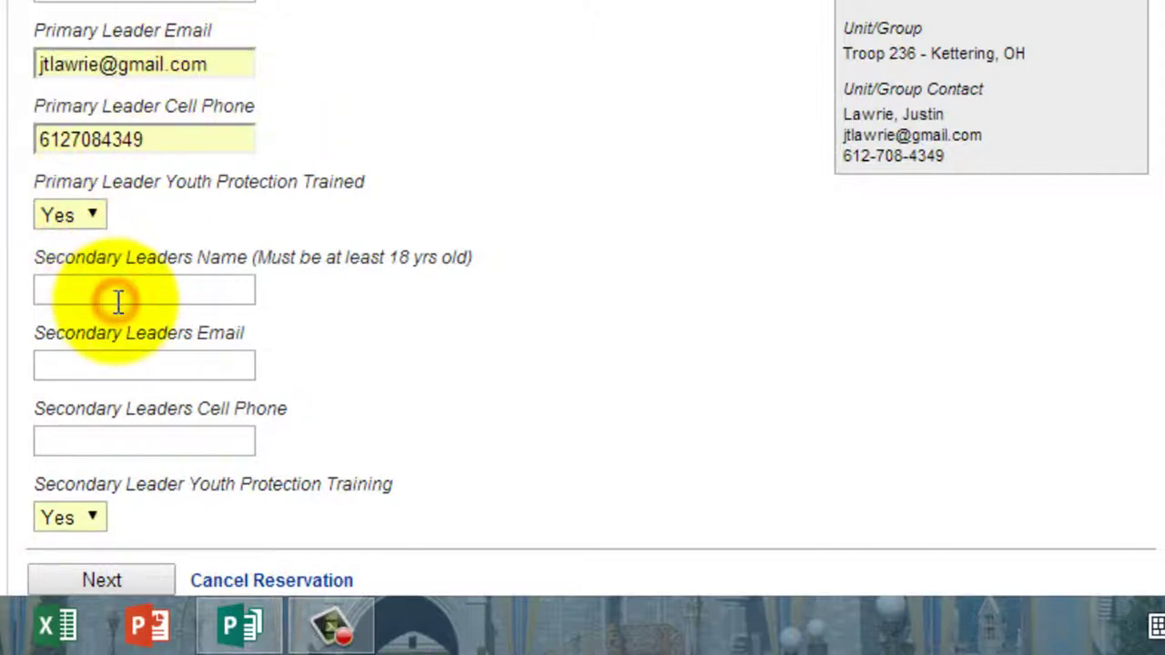
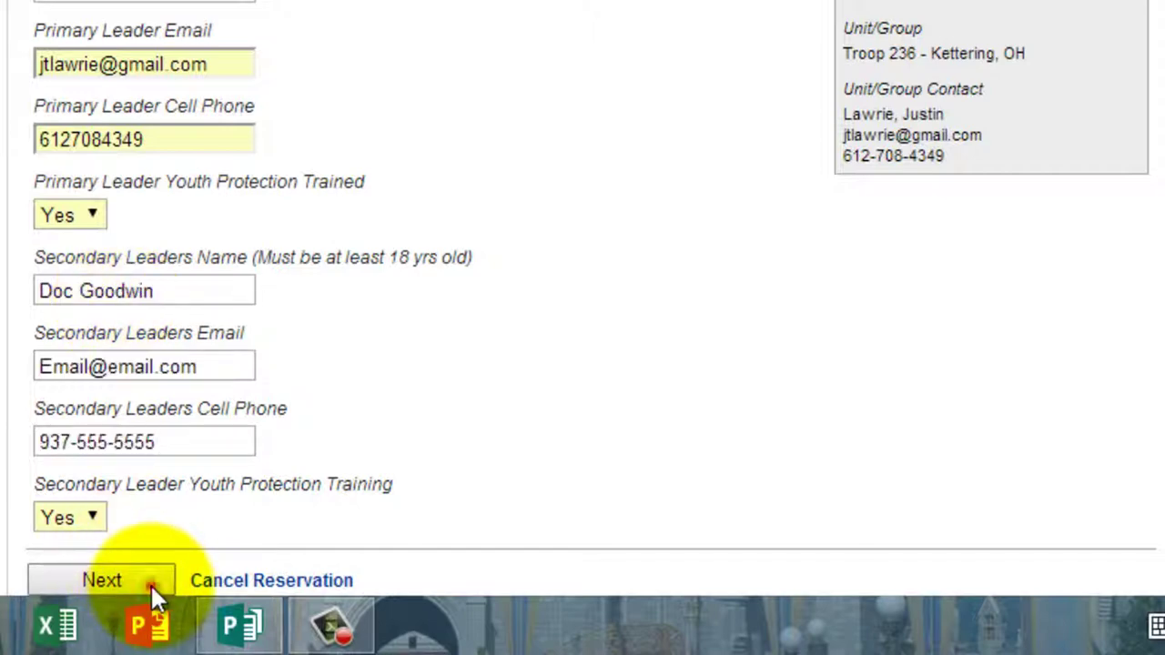
click(150, 583)
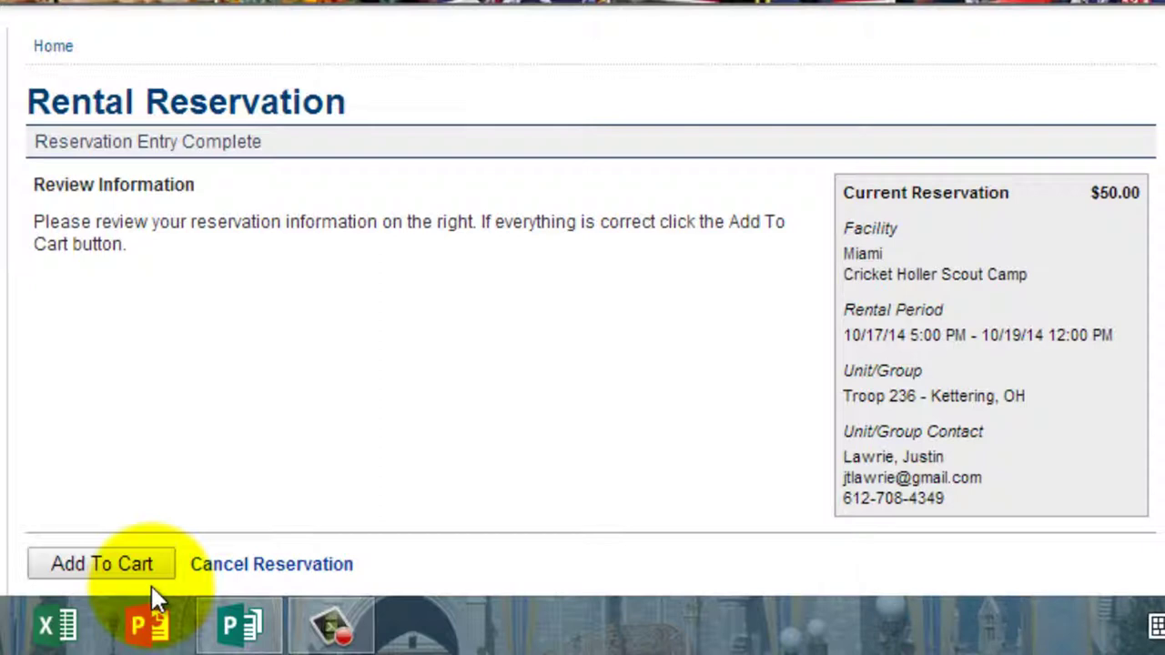
- Put the Miami reservation in the shopping cart for $50.00
click(146, 564)
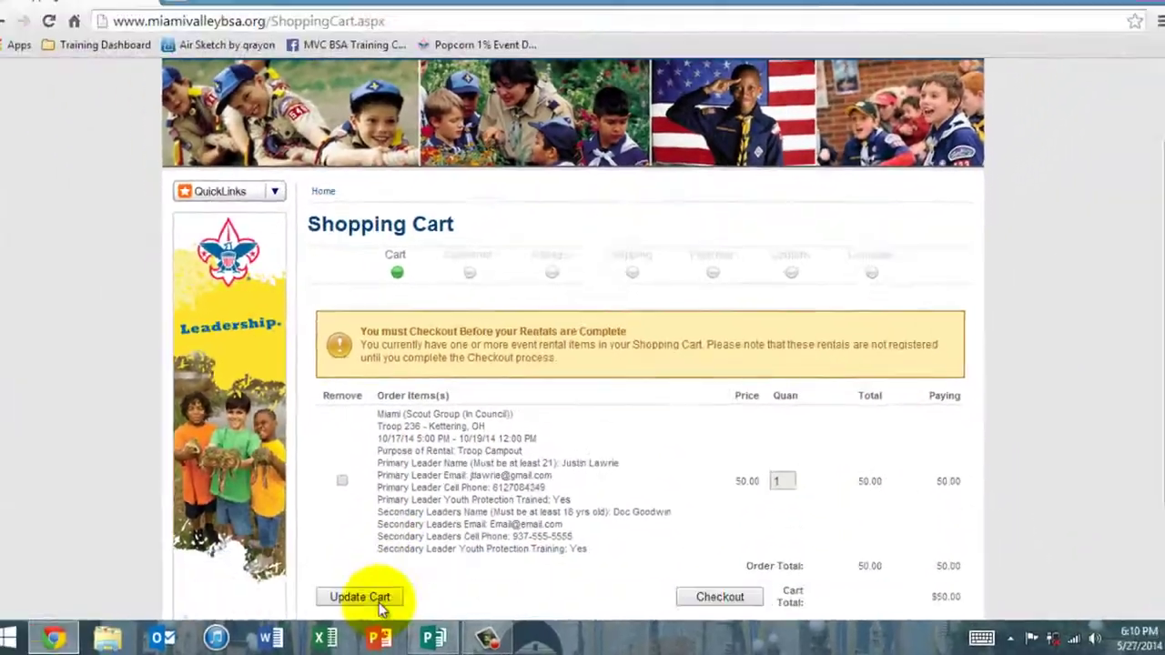
scroll(152, 648, down, 2)
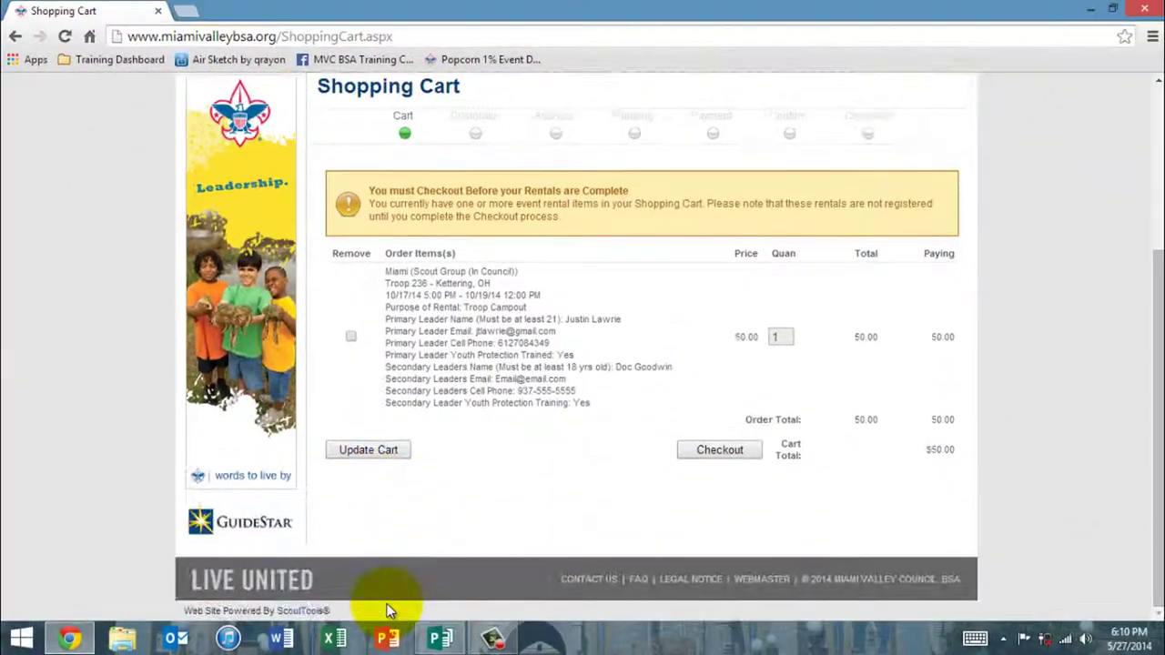